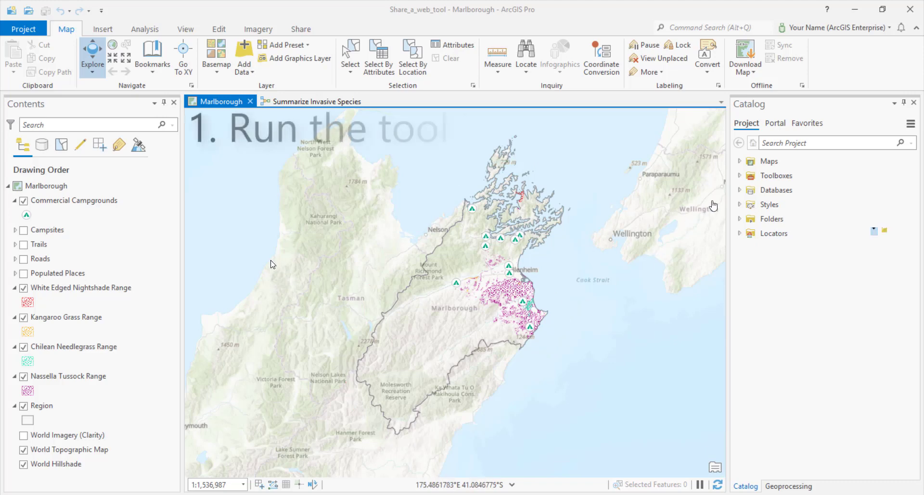
- Open the Summarize Invasive Species tool from the Share_a_web_tool.tbx toolbox and set Human Contact Locations to Commercial Campgrounds
click(739, 175)
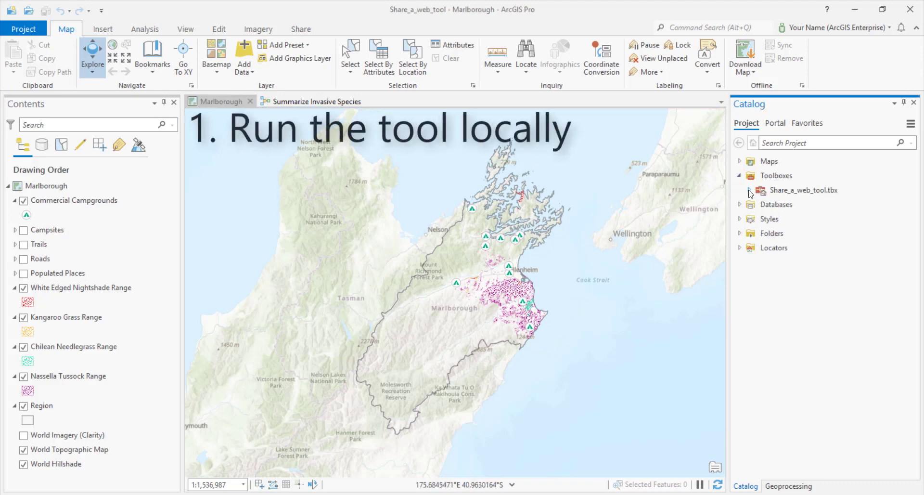
click(749, 191)
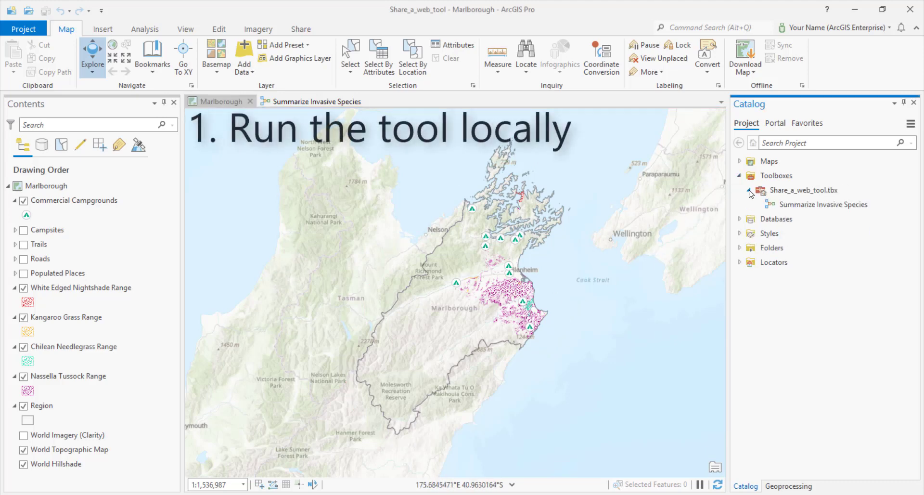
right_click(791, 204)
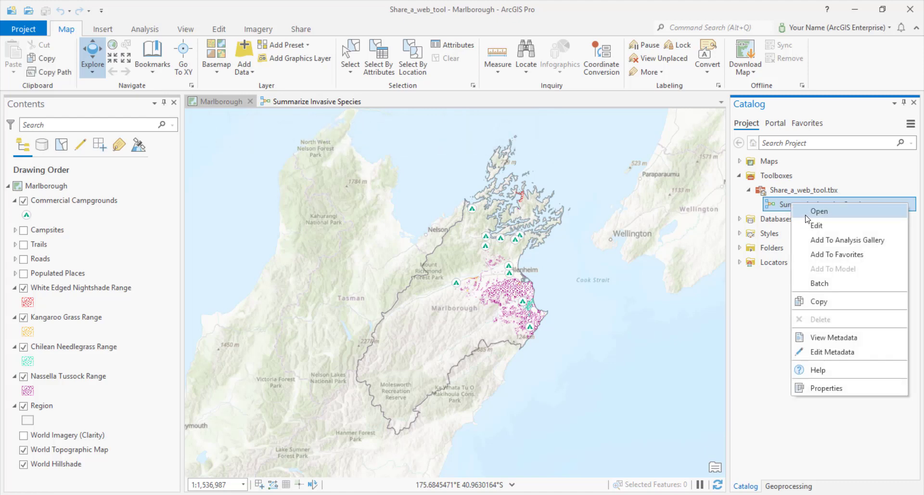
click(814, 211)
click(894, 173)
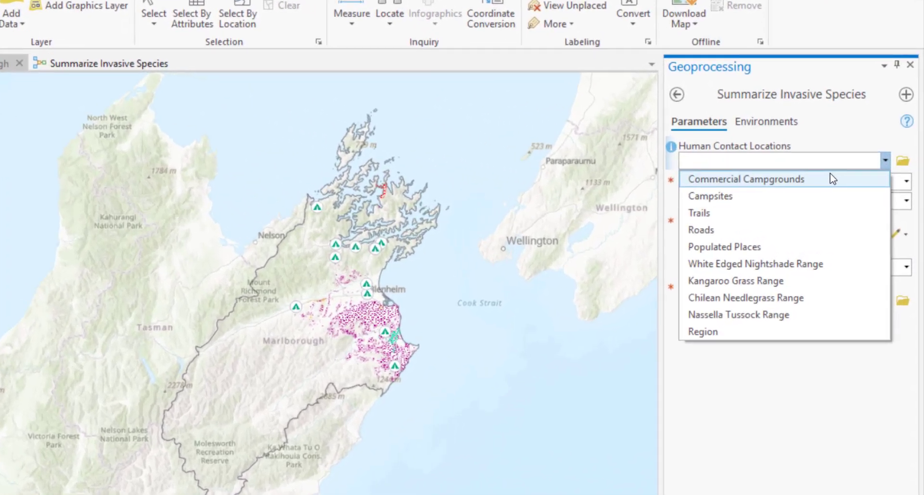
click(852, 187)
- Set the Buffer Distance to 1.5 Kilometers and choose Nassella Tussock Range as the Invasive Species input
text(1.5)
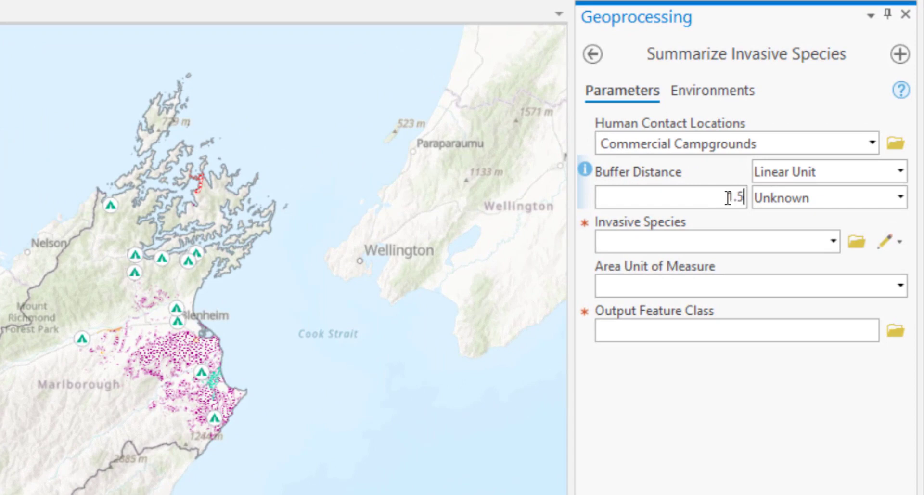
click(899, 197)
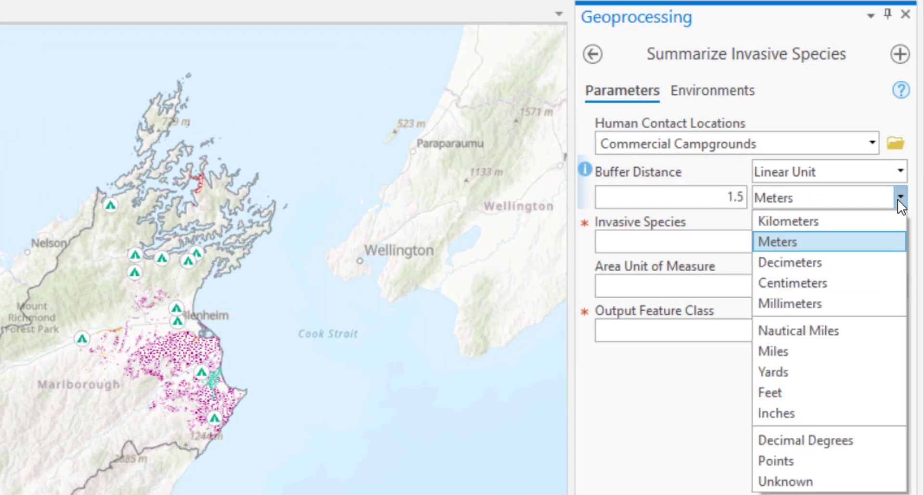
click(855, 220)
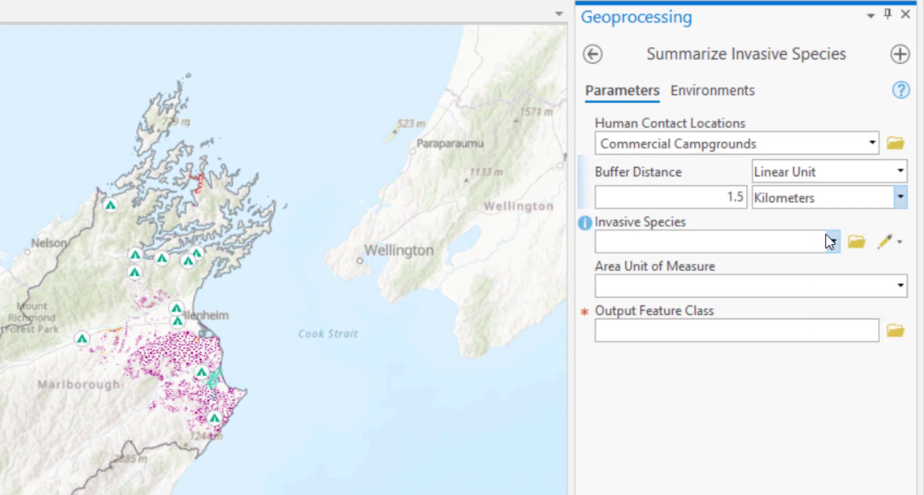
click(830, 240)
click(833, 243)
click(745, 448)
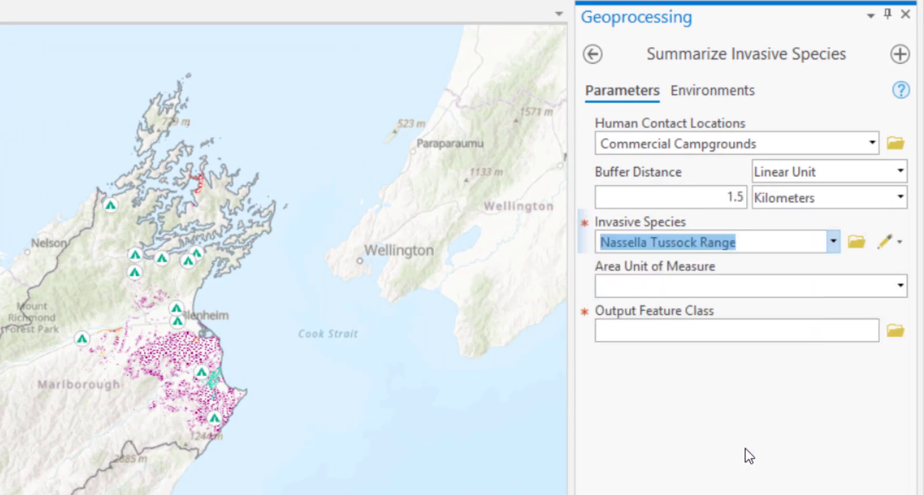
- Set the area unit to HECTARES and the output feature class to Nassella_Tussock_Near_Campgrounds, and run the tool
click(900, 285)
click(791, 332)
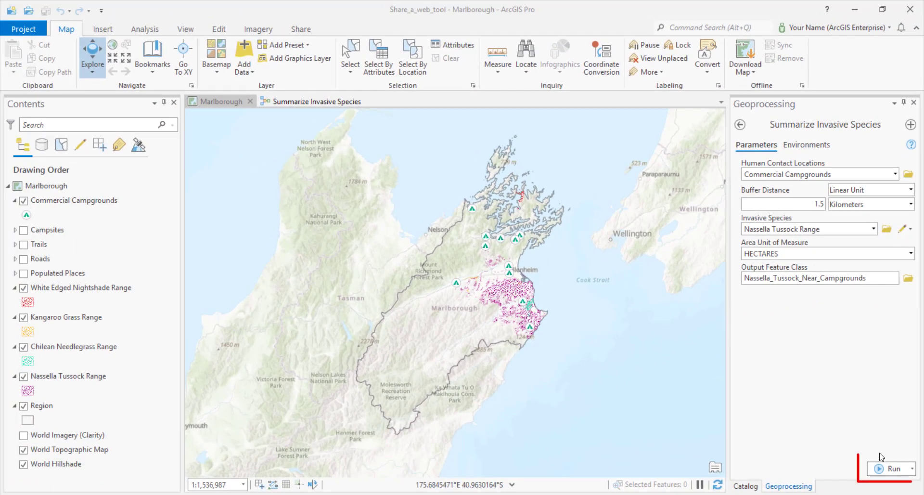
click(891, 469)
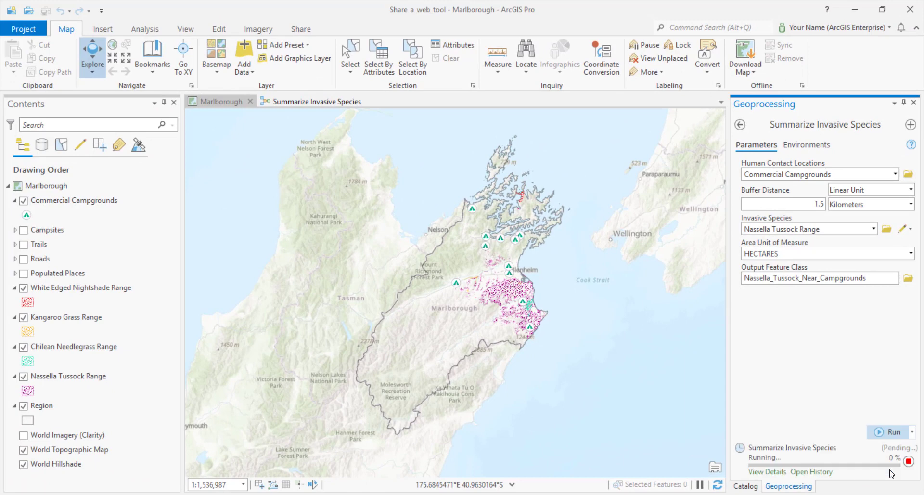
mouse_move(885, 469)
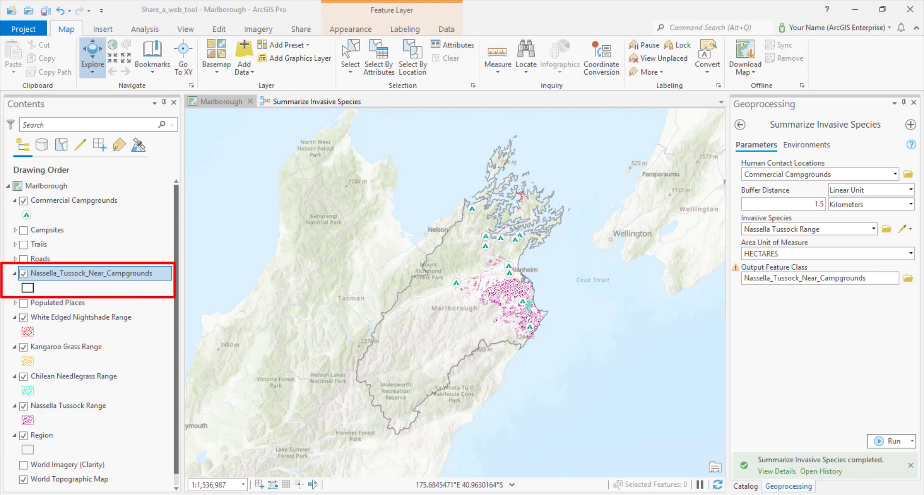
- Open the Nassella_Tussock_Near_Campgrounds layer's attribute table and sort it in descending order by Summarized Area in HECTARES
right_click(109, 275)
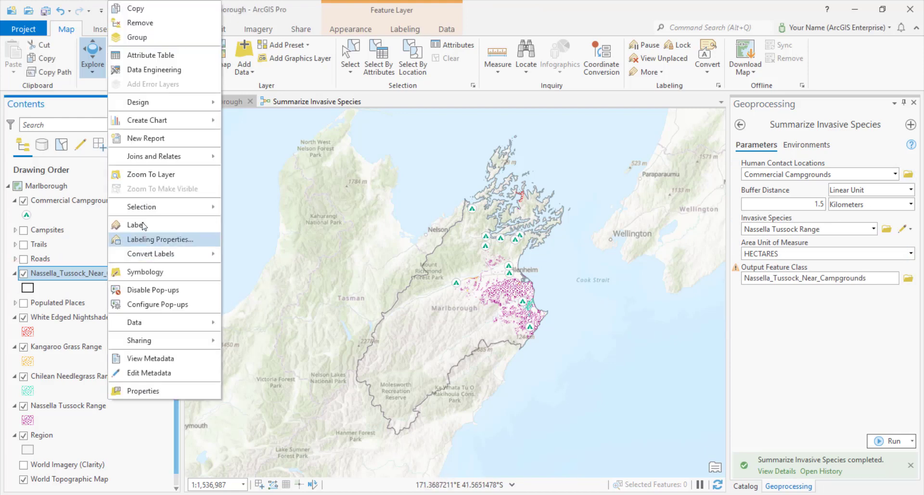
click(154, 177)
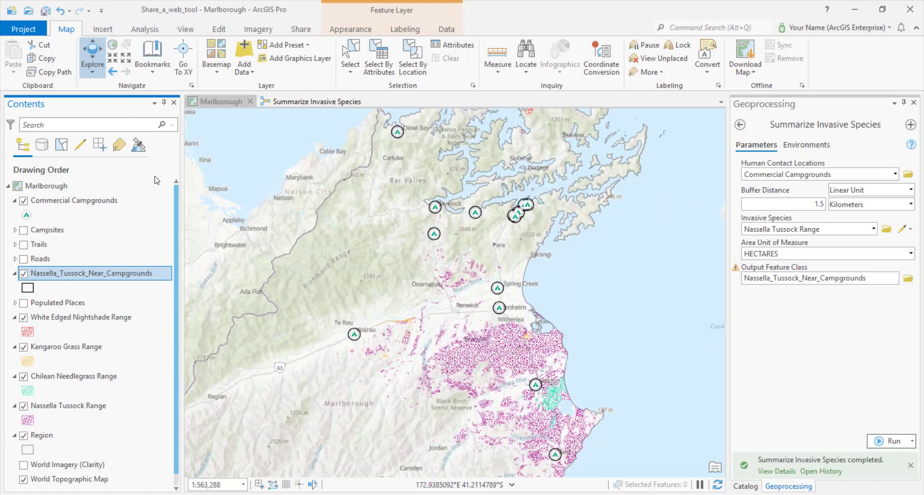
right_click(134, 279)
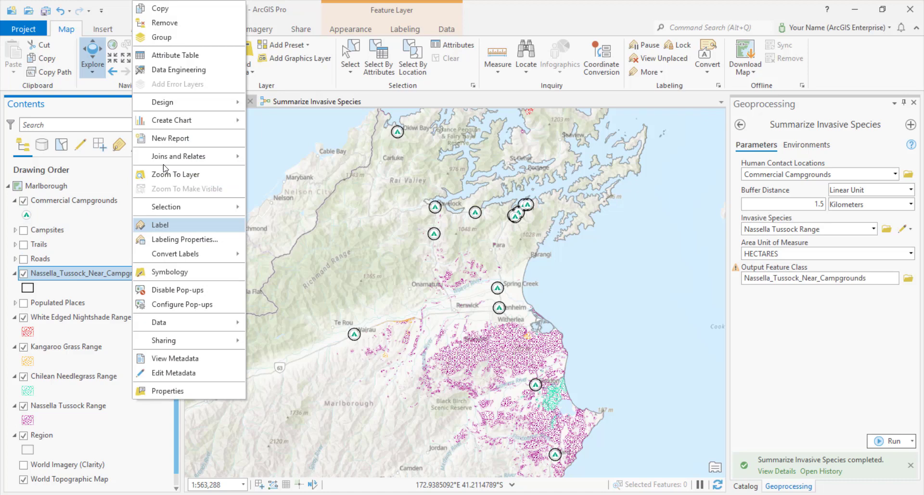
click(186, 58)
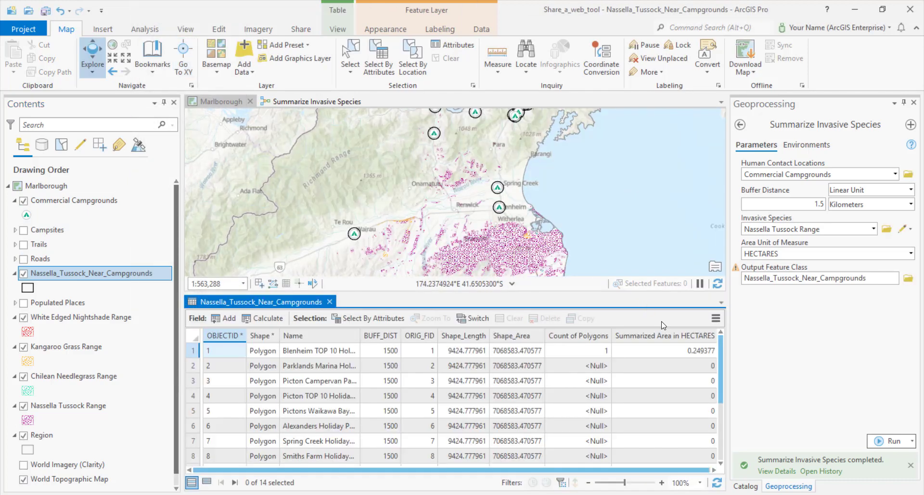
right_click(664, 335)
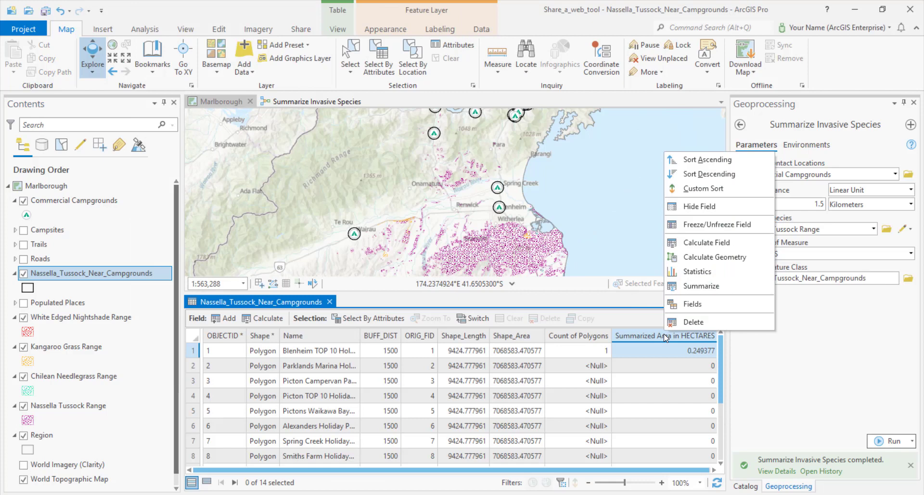
click(685, 174)
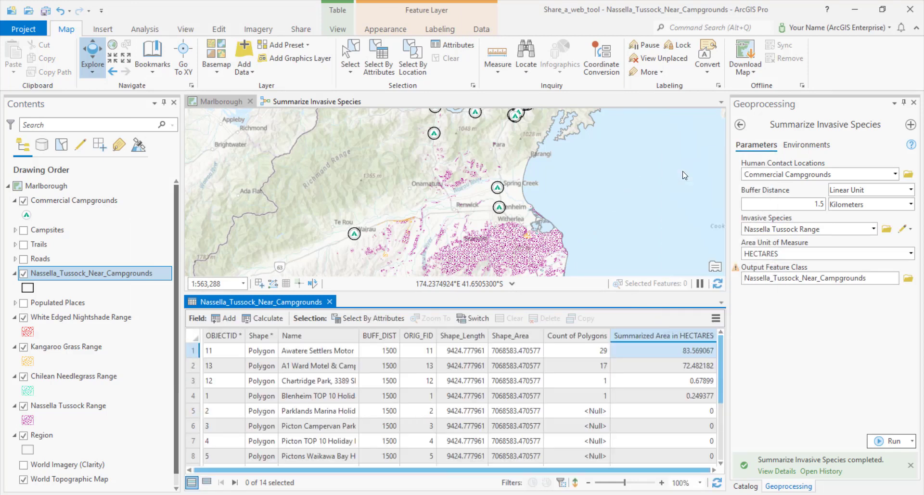
- Close the attribute table and remove the Nassella_Tussock_Near_Campgrounds layer from the Marlborough map
click(330, 301)
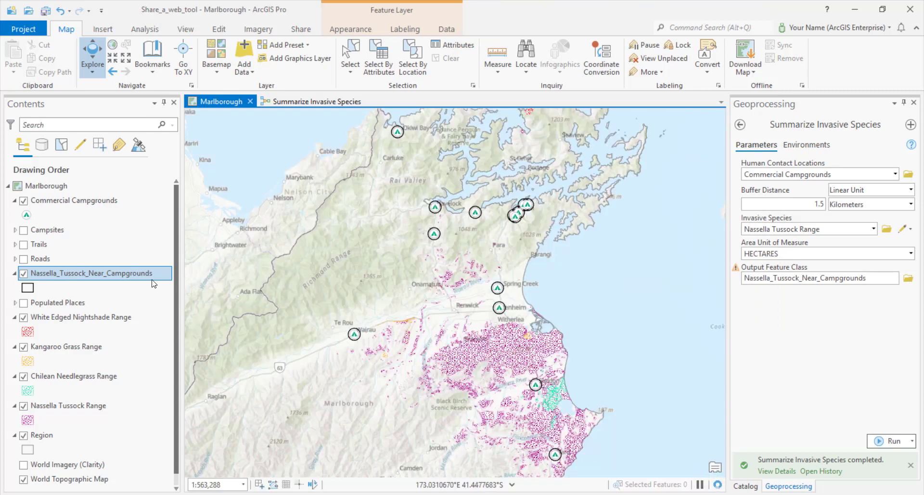
right_click(140, 272)
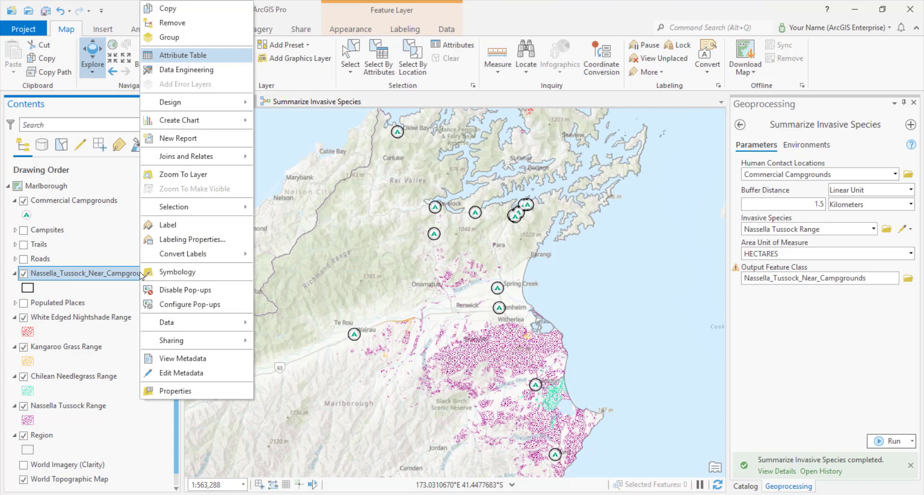
click(162, 24)
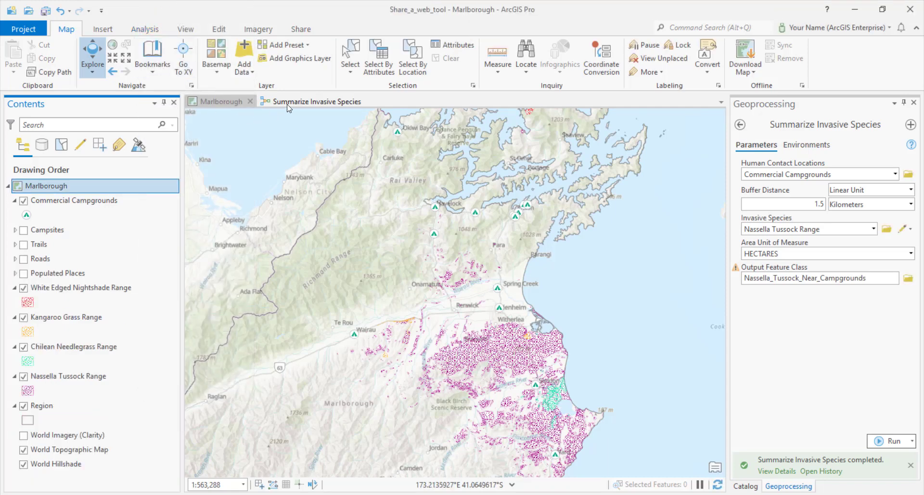
- Review the structure of the Summarize Invasive Species model and close its view
click(303, 100)
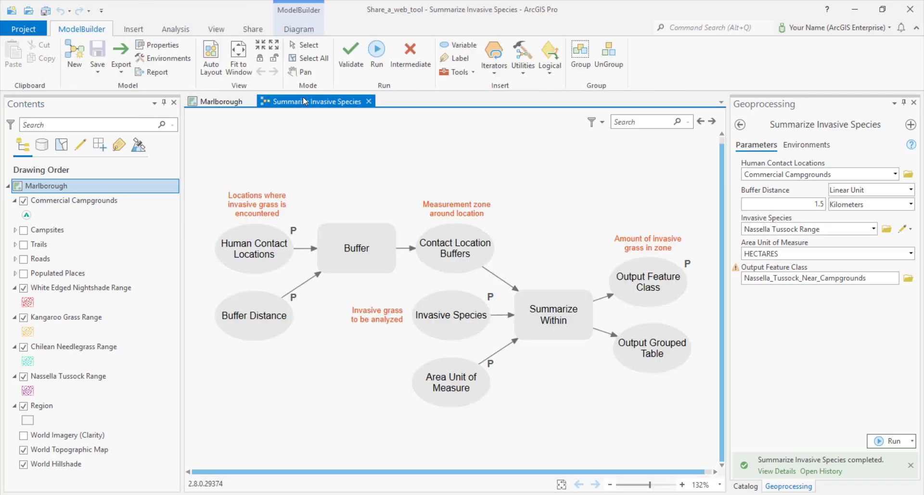
click(370, 101)
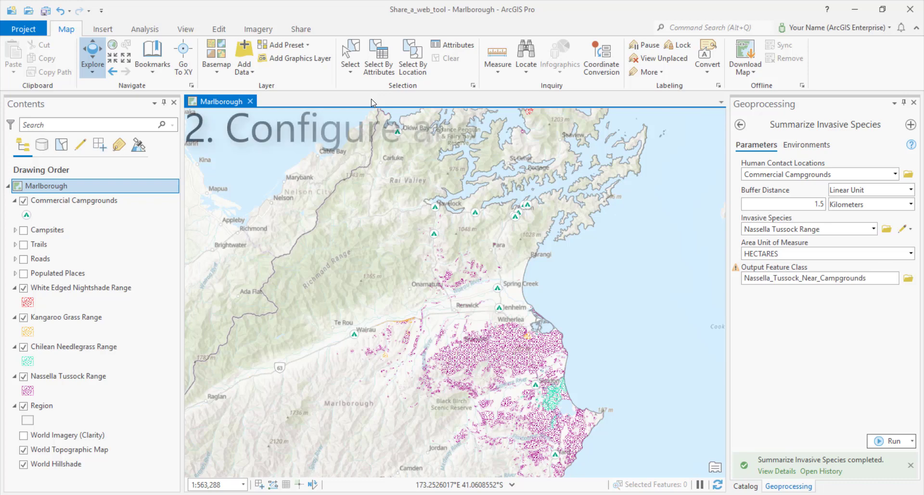
- Set up the Summarize Invasive Species result for sharing as a web tool, shared with ArcGIS Enterprise
click(301, 30)
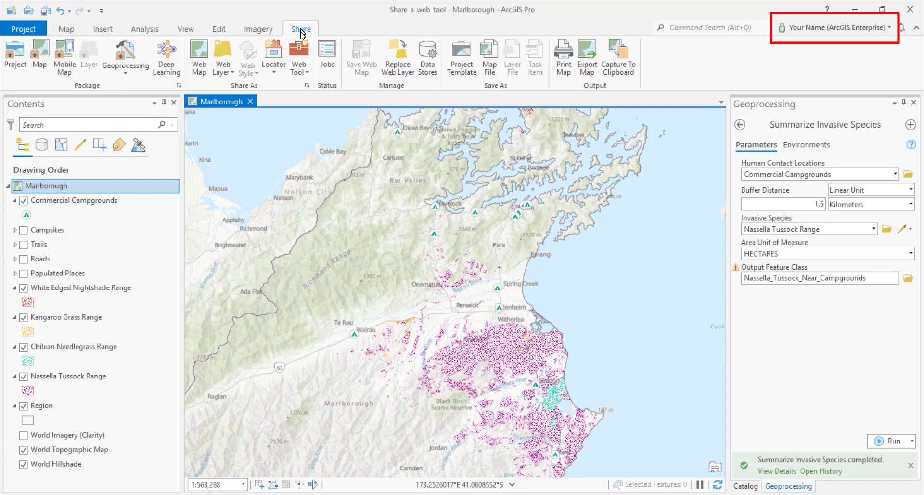
click(301, 53)
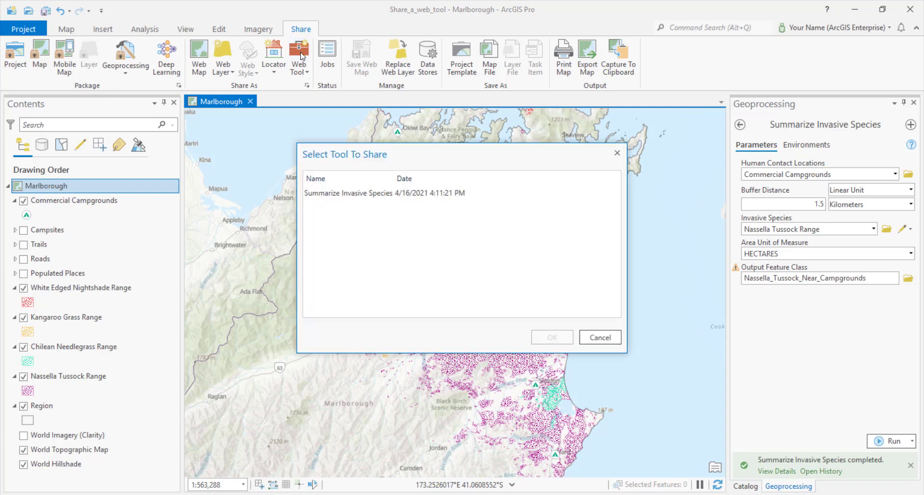
click(362, 193)
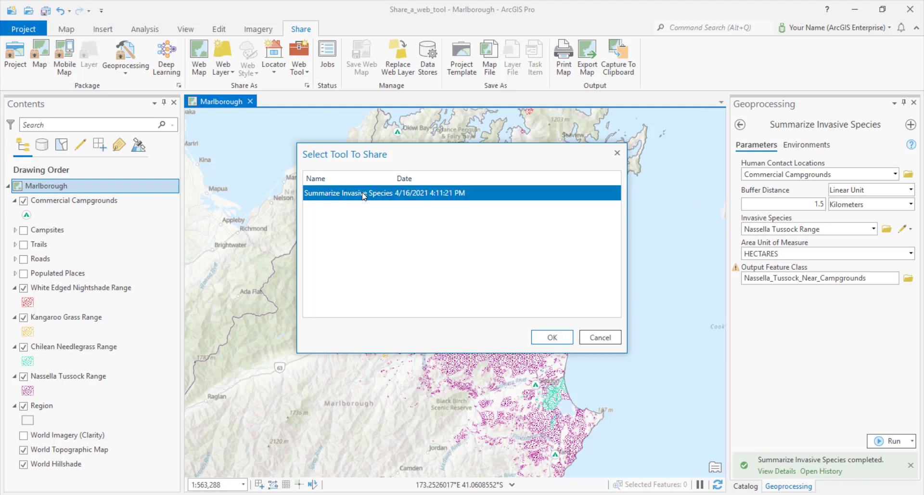
click(552, 336)
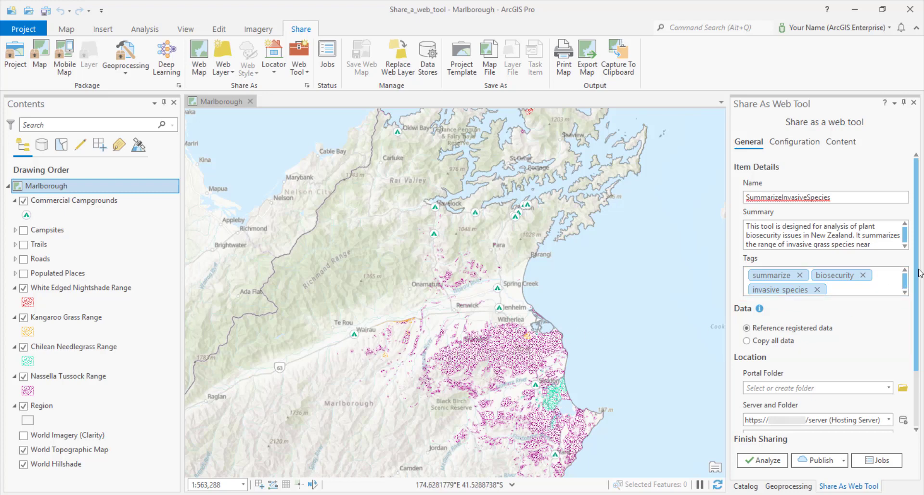
drag(917, 270, 917, 347)
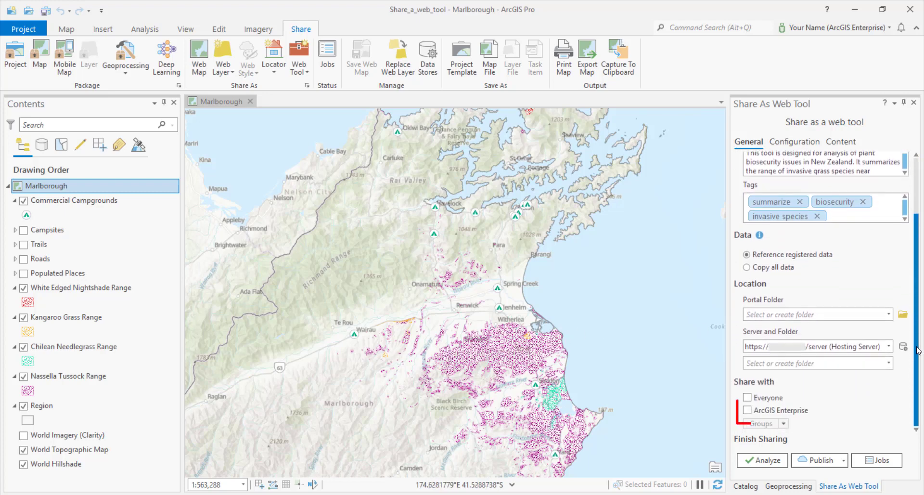
click(747, 410)
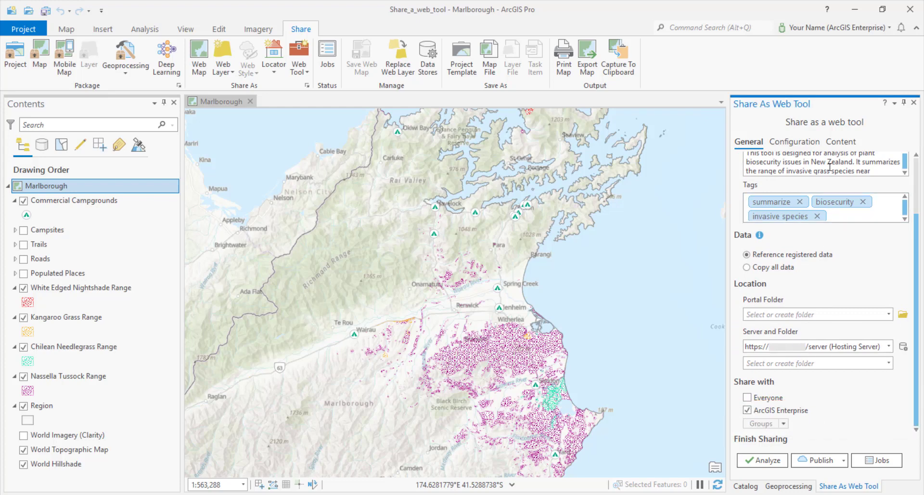
- In the web tool's Summarize Invasive Species properties, set the Human Contact Locations input mode to User defined value
click(840, 142)
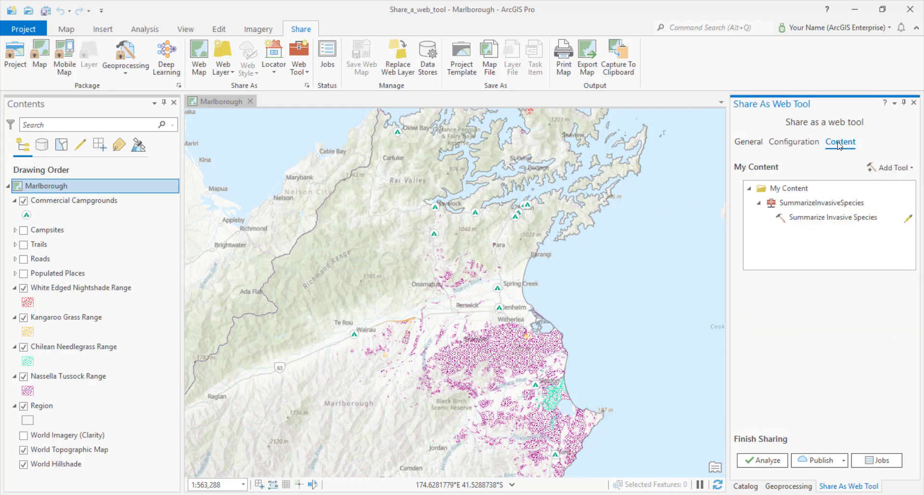
click(907, 220)
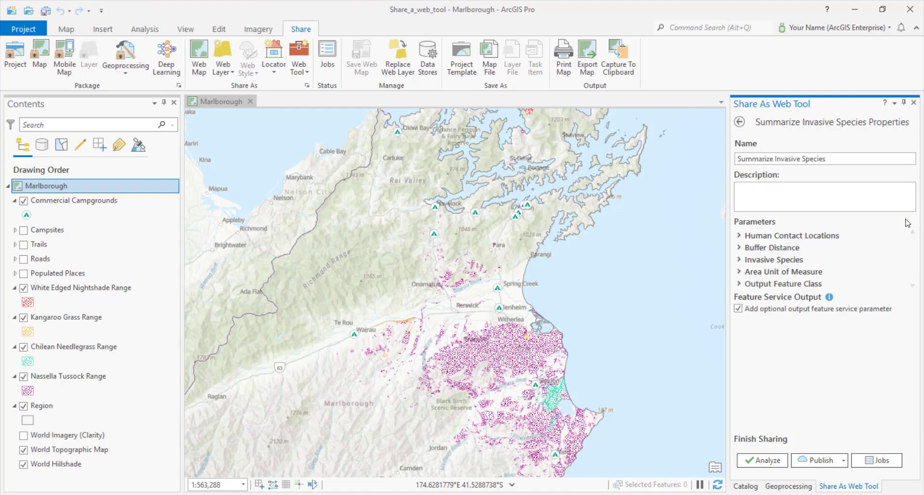
click(740, 236)
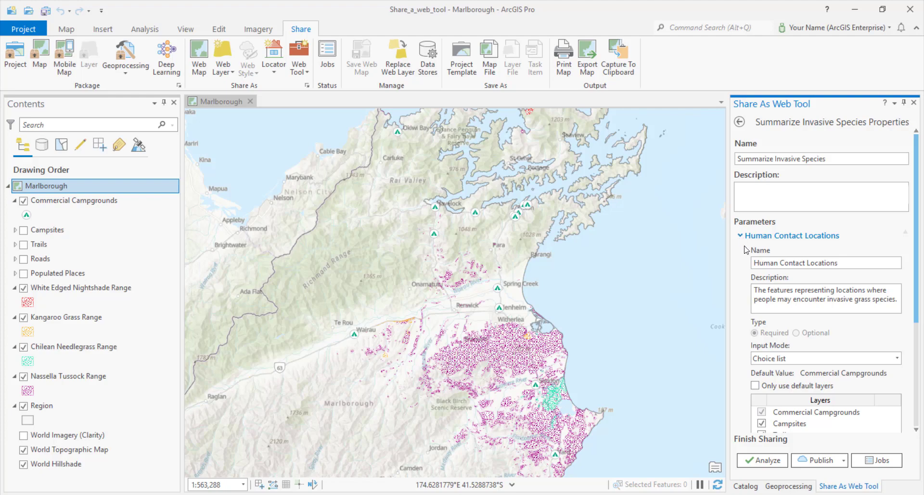
click(897, 358)
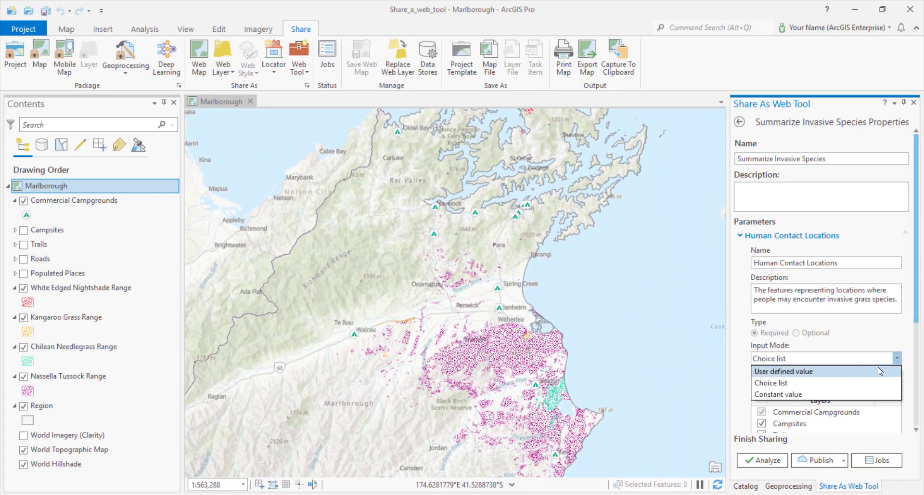
click(878, 370)
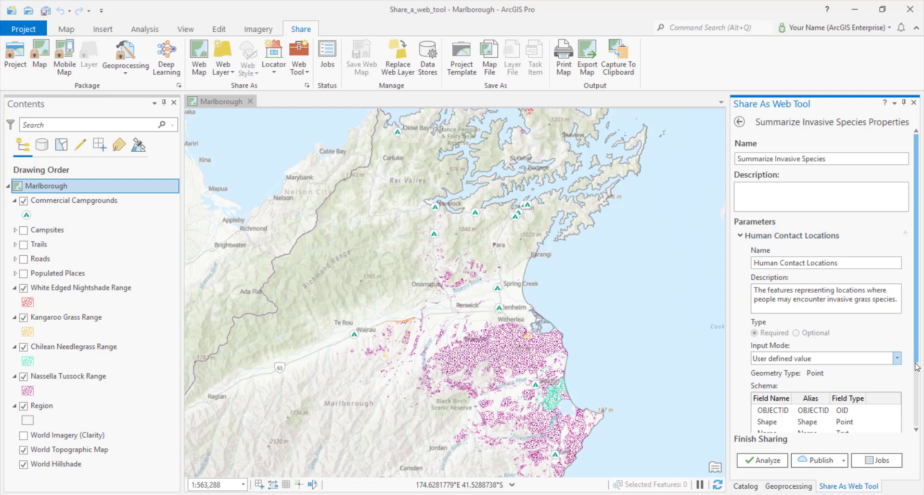
- Review the Human Contact Locations geometry type and schema, and the Buffer Distance parameter's input mode and default value
scroll(916, 364, down, 4)
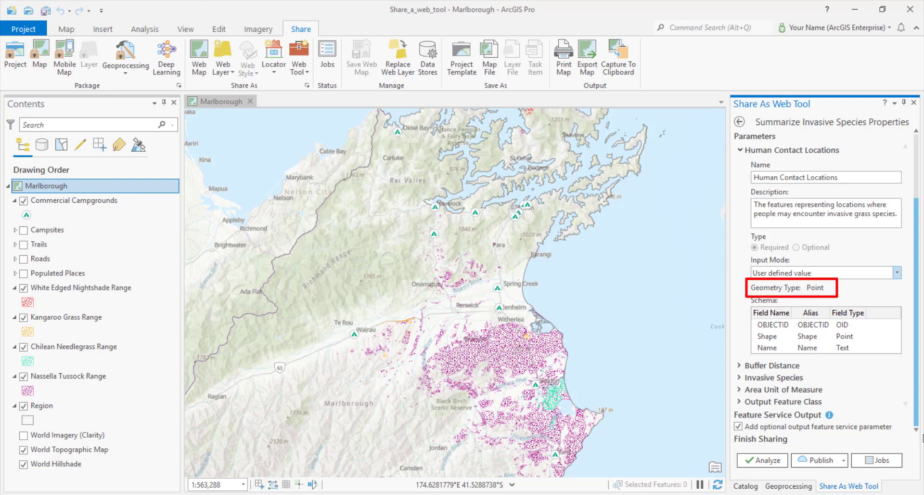
click(740, 367)
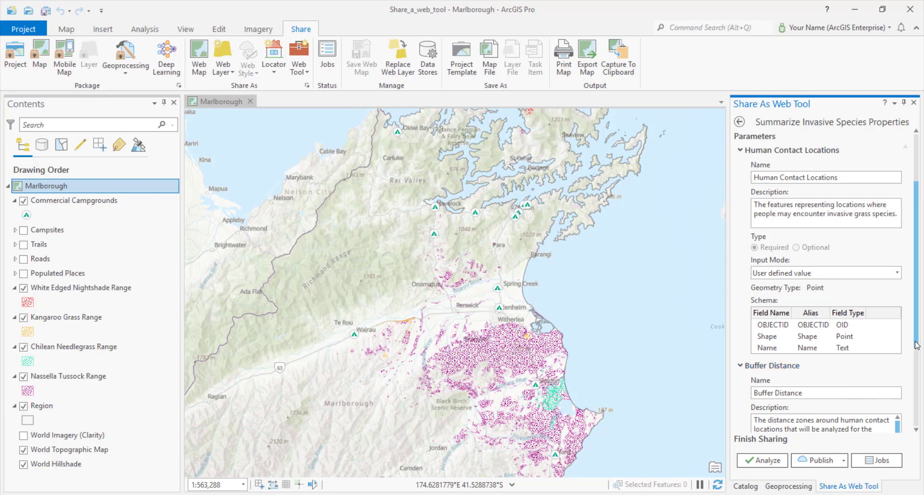
drag(917, 345, 914, 427)
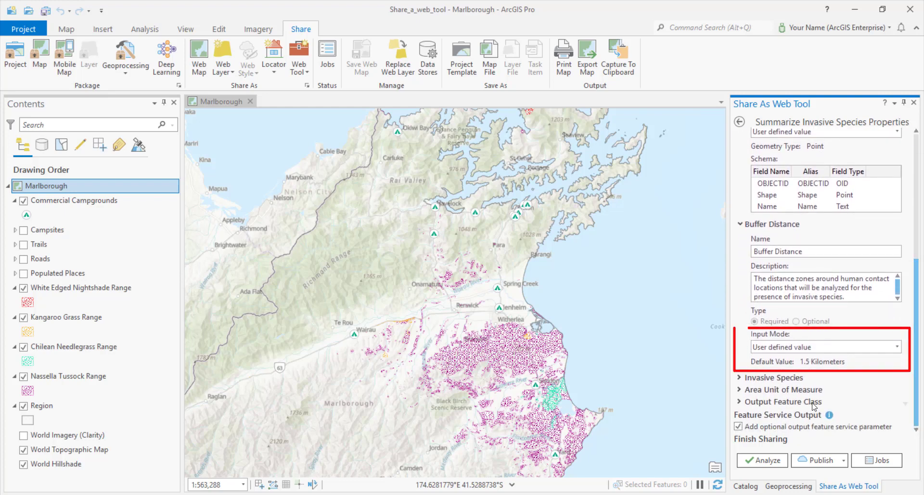
- Exclude Commercial Campgrounds, Campsites, Trails, Roads, Populated Places and Region from the Invasive Species parameter's choice list, keeping only the four species range layers
click(739, 378)
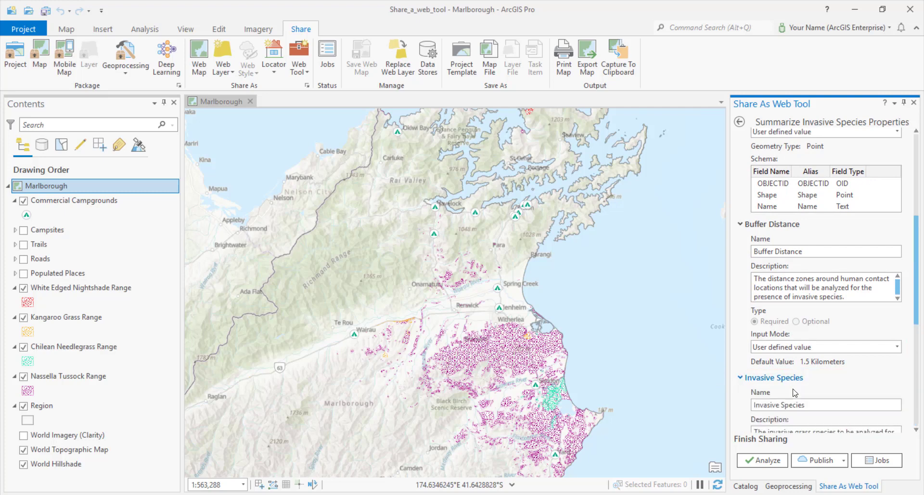
drag(916, 319, 914, 408)
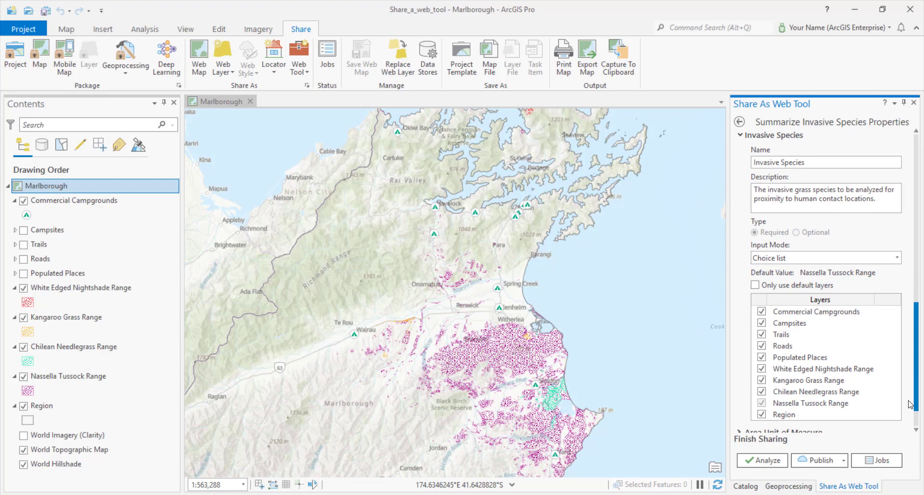
click(761, 312)
click(762, 323)
click(761, 334)
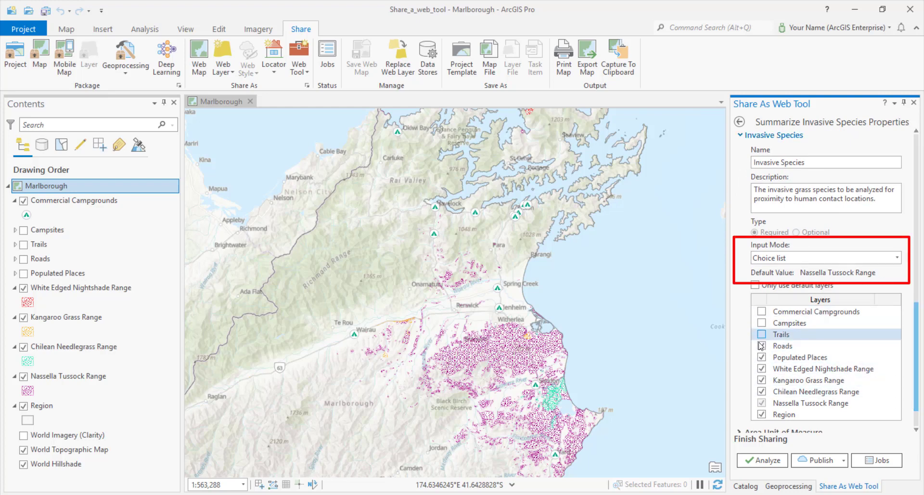
click(761, 347)
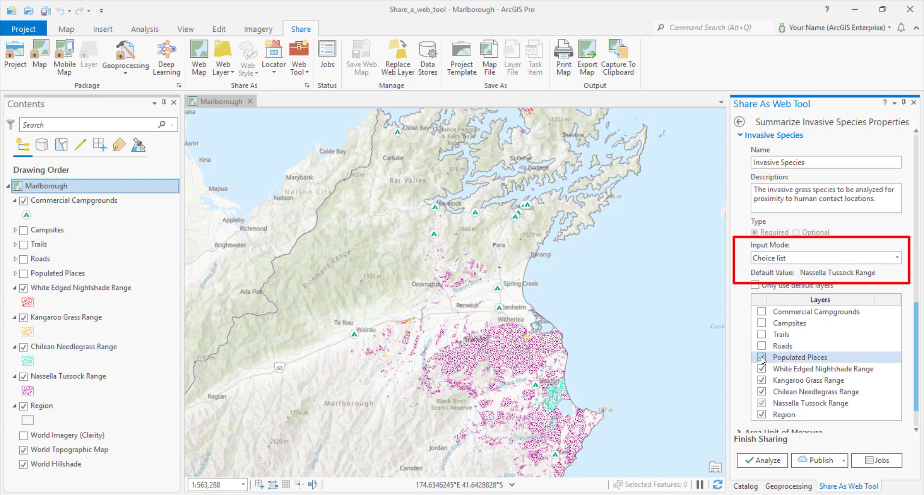
click(762, 358)
click(762, 414)
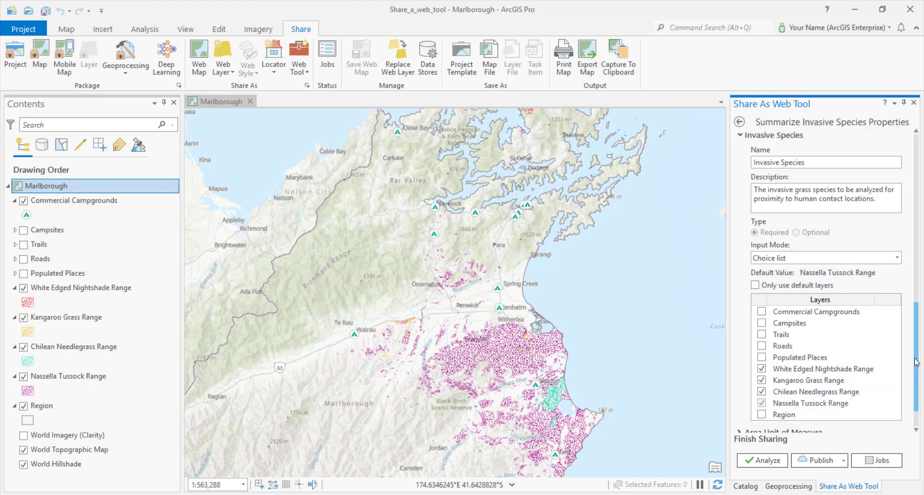
- Set the Area Unit of Measure parameter's input mode to Constant value
scroll(917, 364, down, 1)
scroll(917, 365, down, 2)
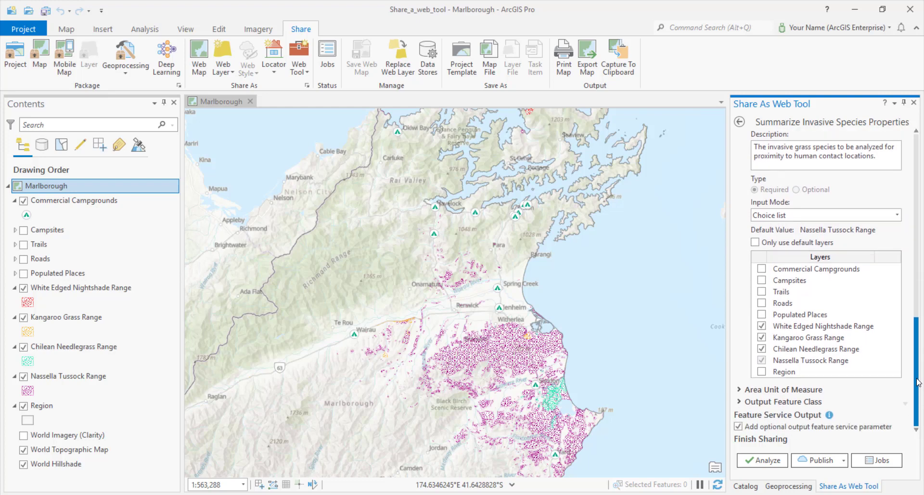
click(740, 389)
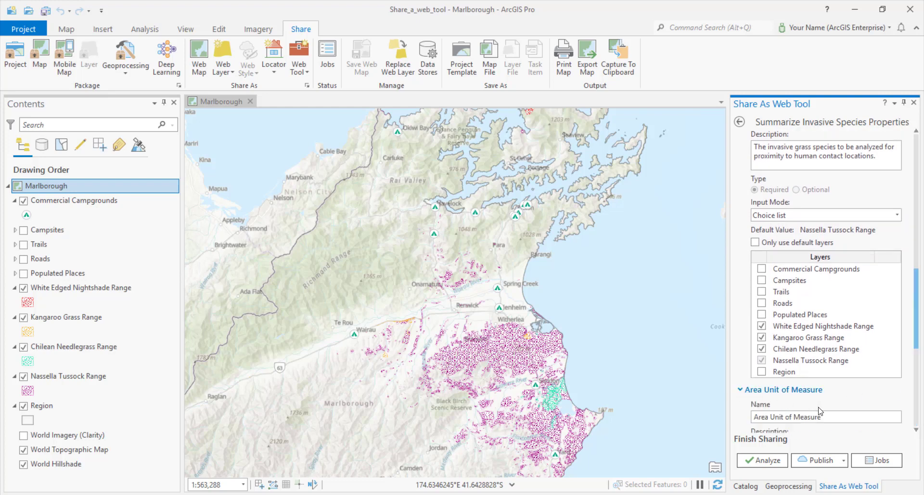
drag(917, 345, 909, 393)
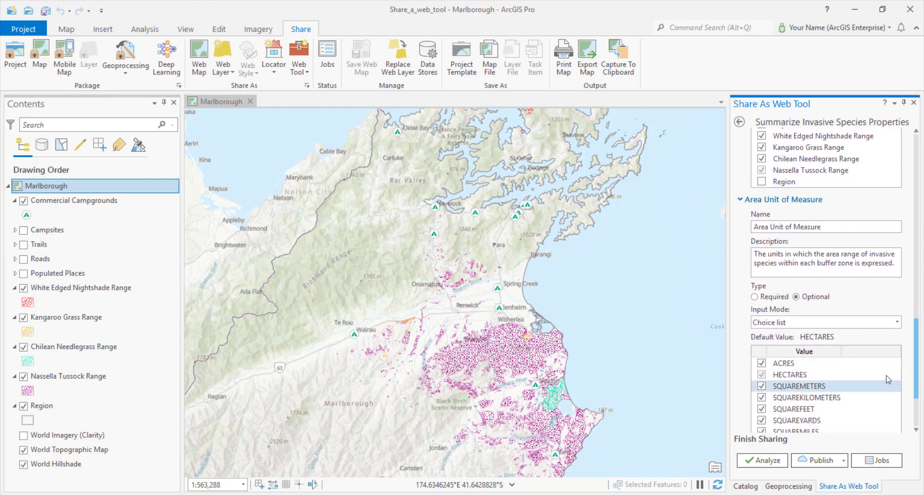
click(897, 323)
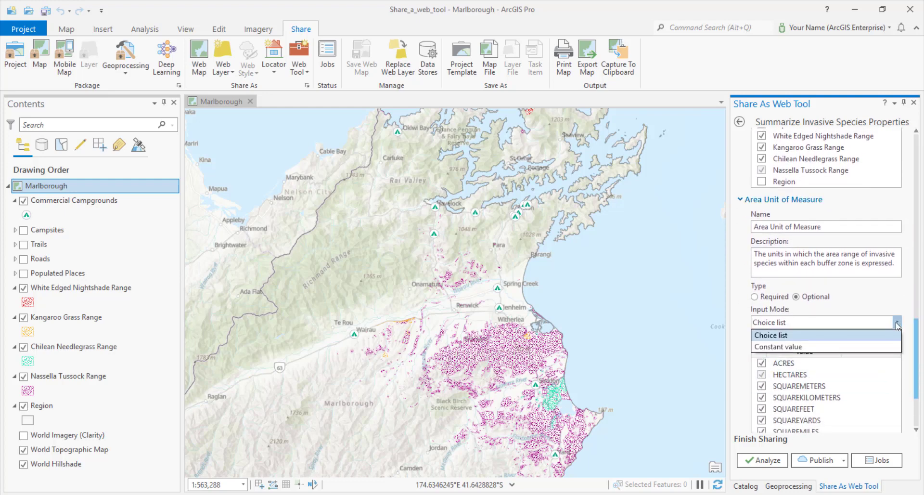
click(840, 344)
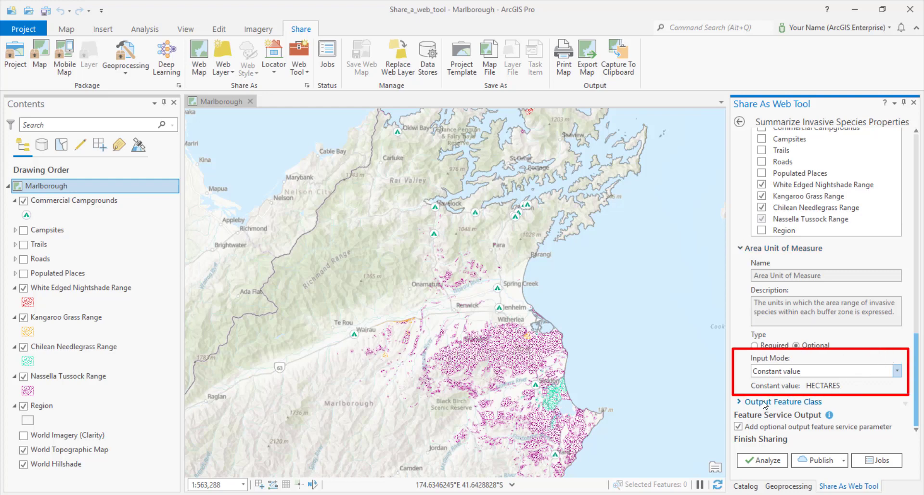
- Rename the Output Feature Class parameter as Invasive Grass Summary
click(741, 401)
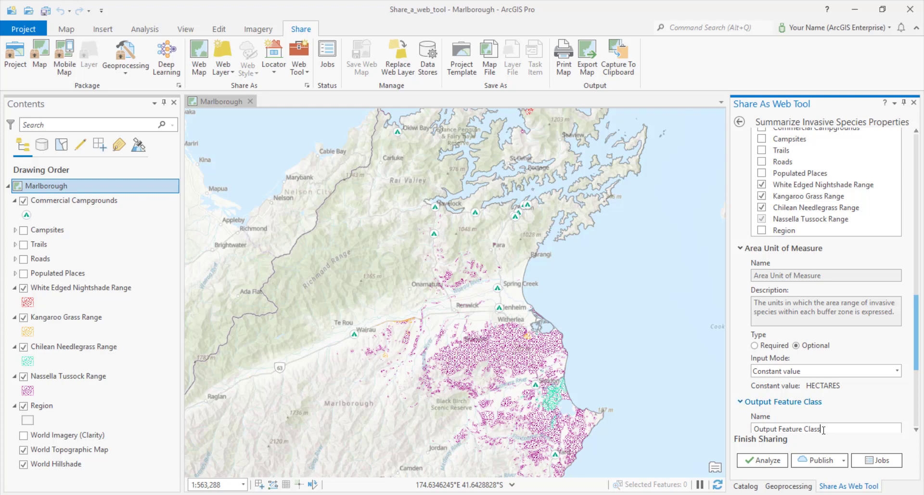
drag(823, 429, 746, 429)
text(Invasive Grass Summary)
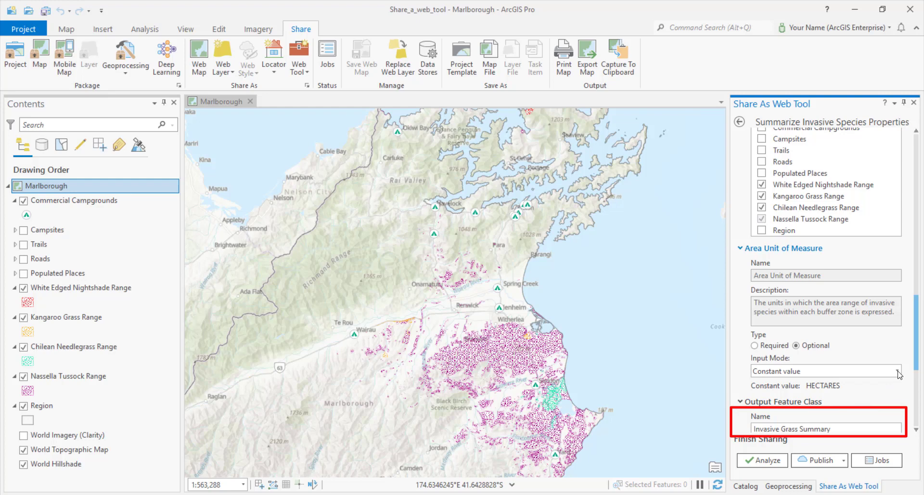
drag(917, 362, 909, 433)
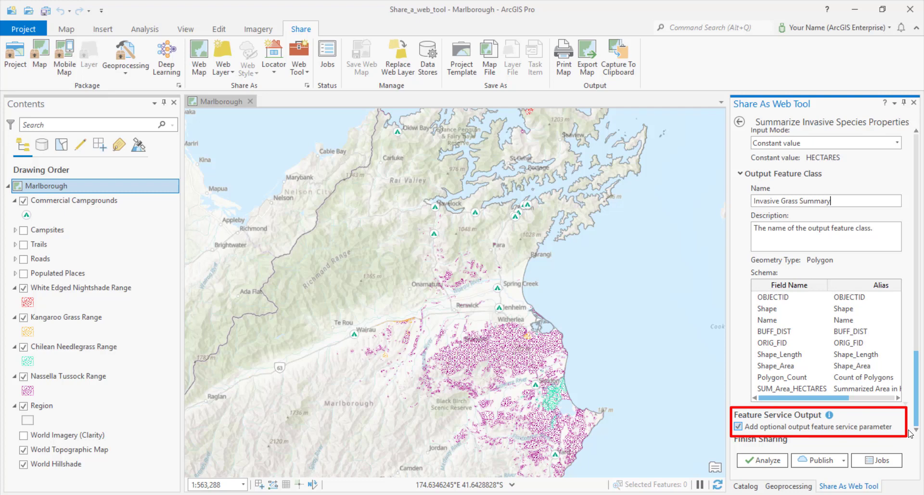
- Analyze the web tool, check the individual 24032 warnings, and publish it to the portal
click(766, 460)
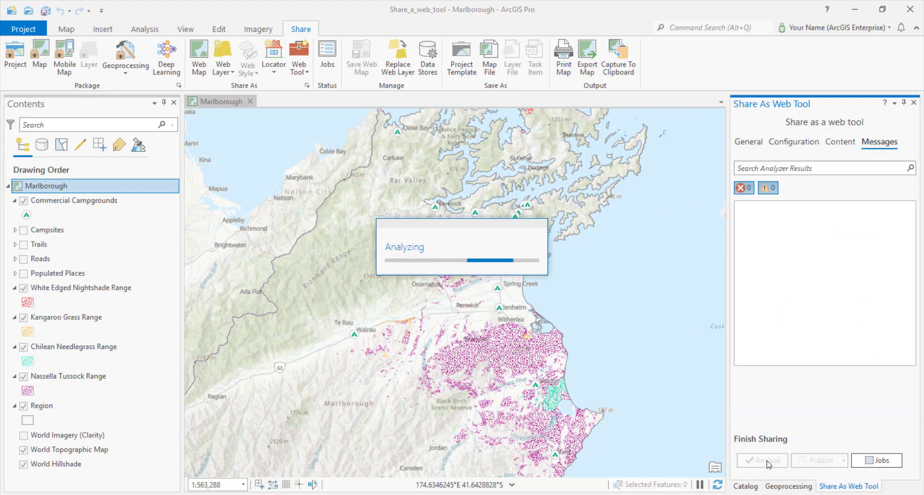
click(749, 220)
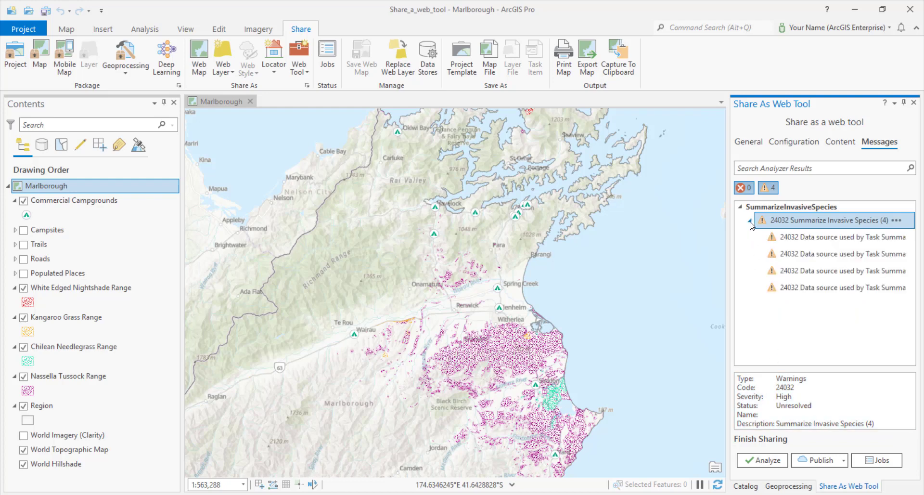
mouse_move(795, 240)
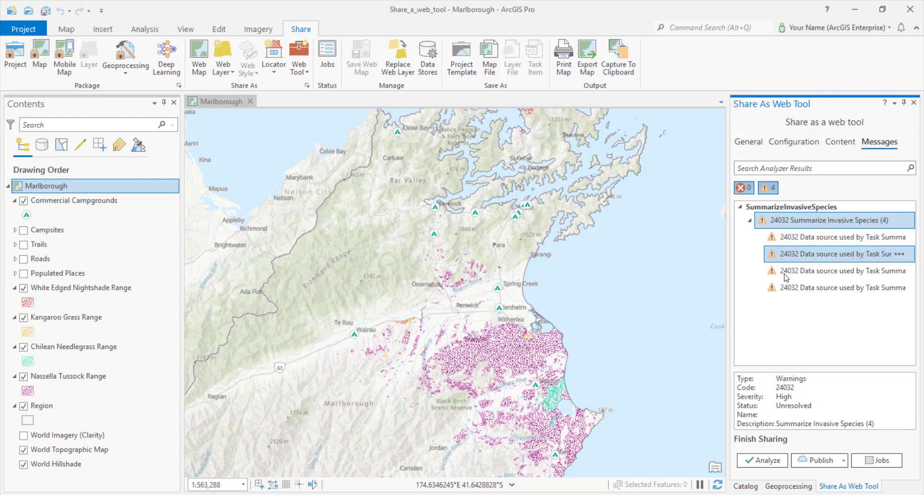
click(812, 460)
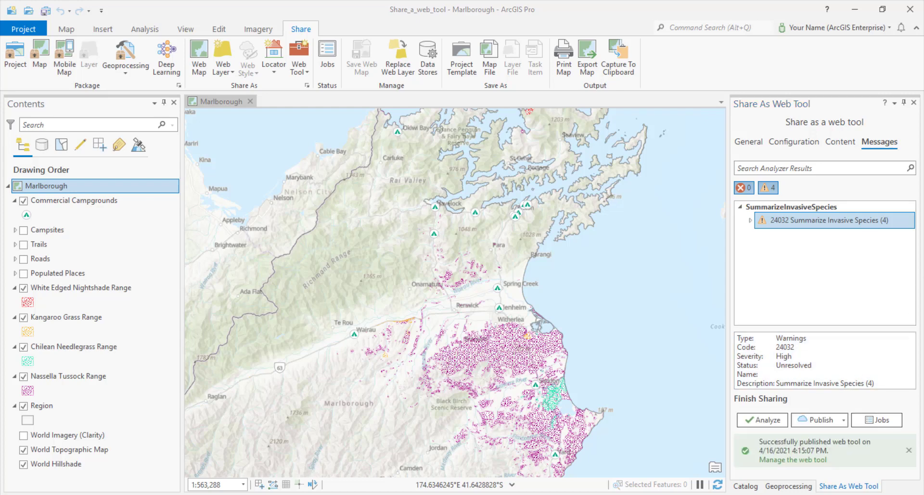
- Open the published Summarize Invasive Species tool from the SummarizeInvasiveSpecies web tool in the portal's My Content
click(744, 487)
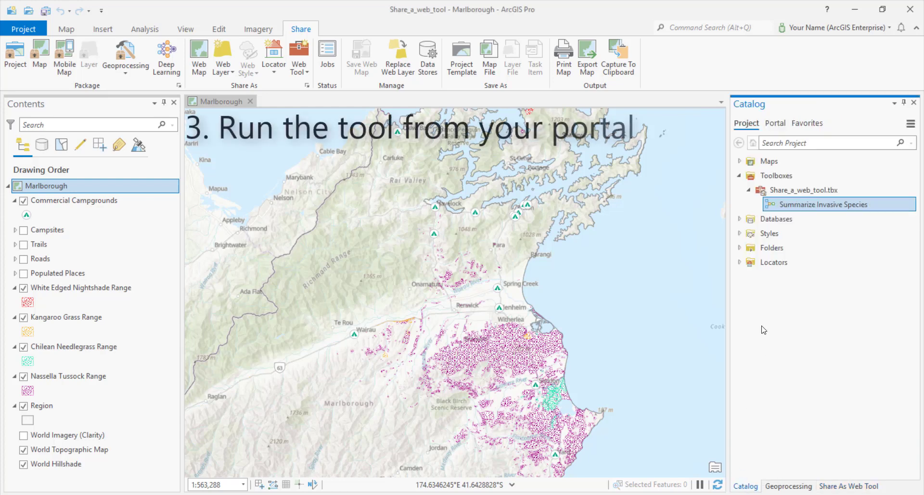
click(775, 126)
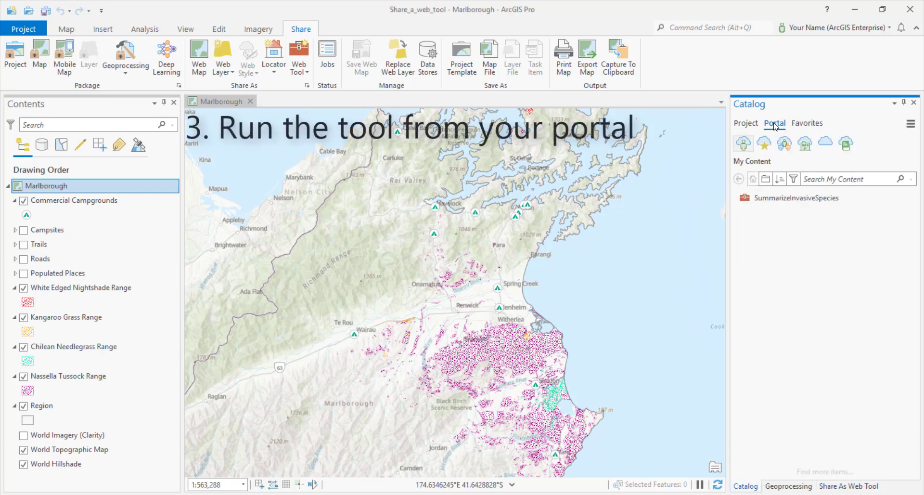
click(767, 200)
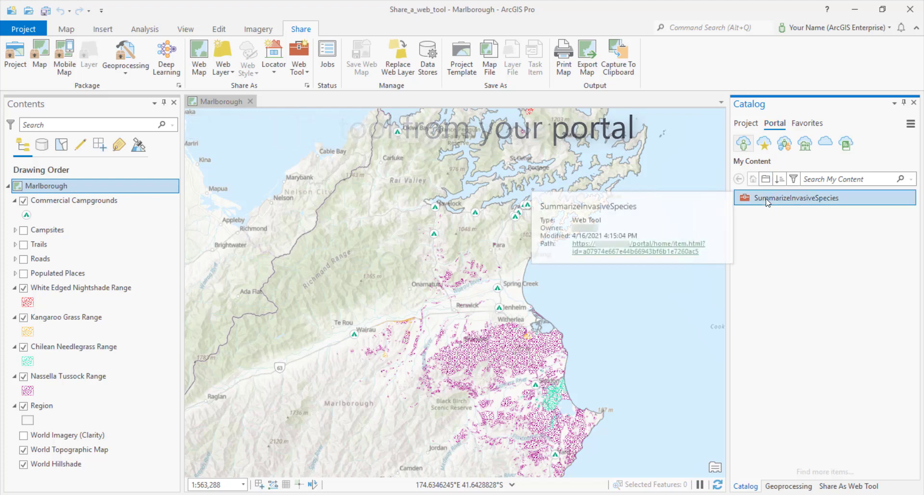
double_click(767, 198)
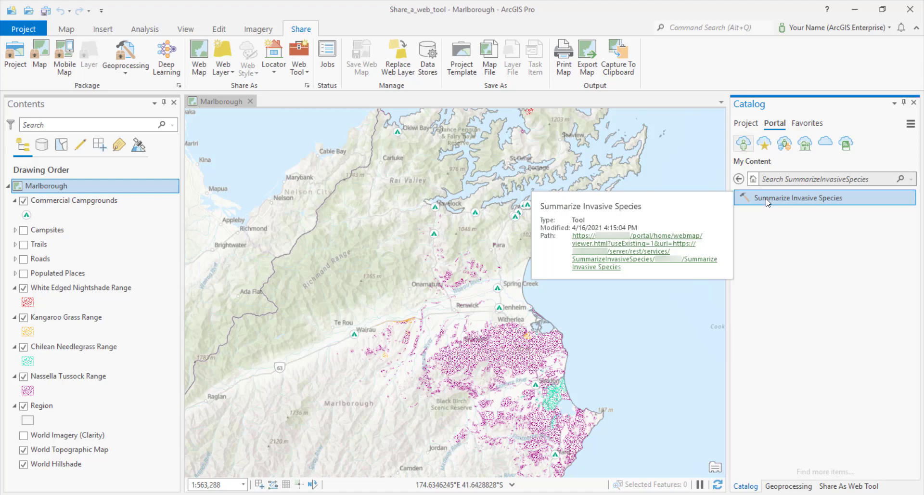
double_click(767, 198)
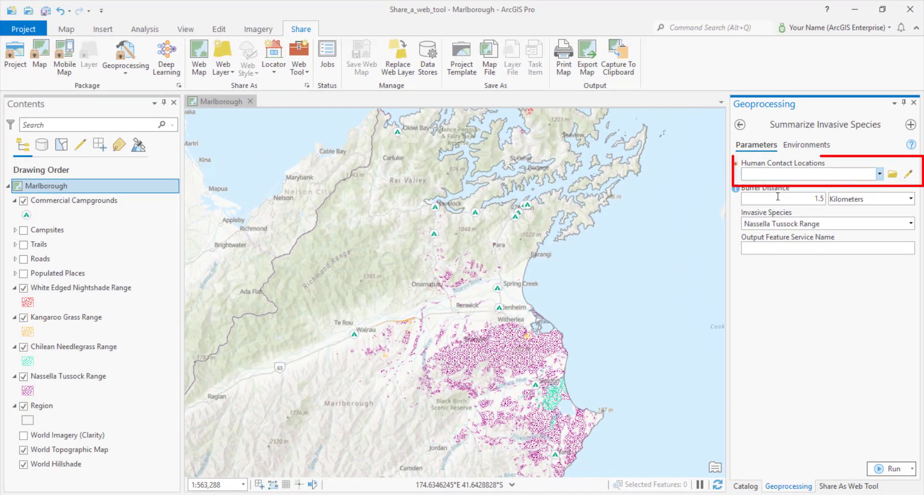
- Create an interactive Human Contact Locations input layer named Citizen Request and symbolize it with the Esri Pin 1 point symbol
click(908, 175)
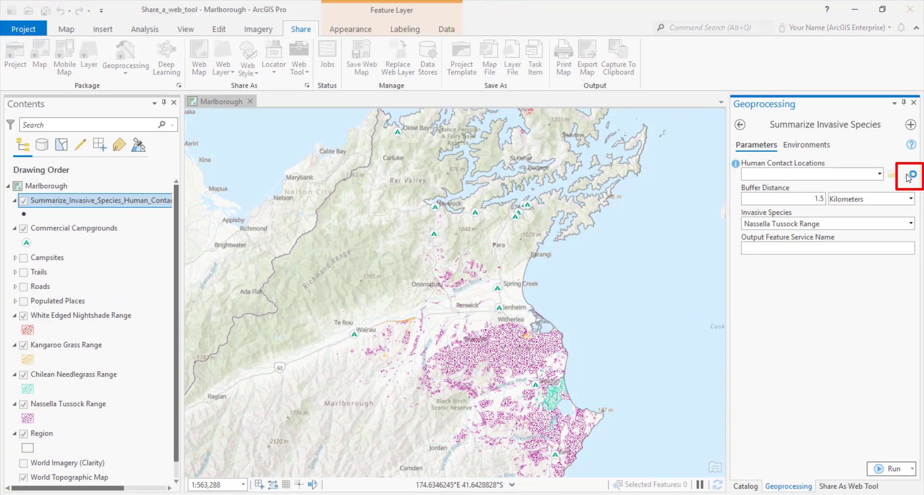
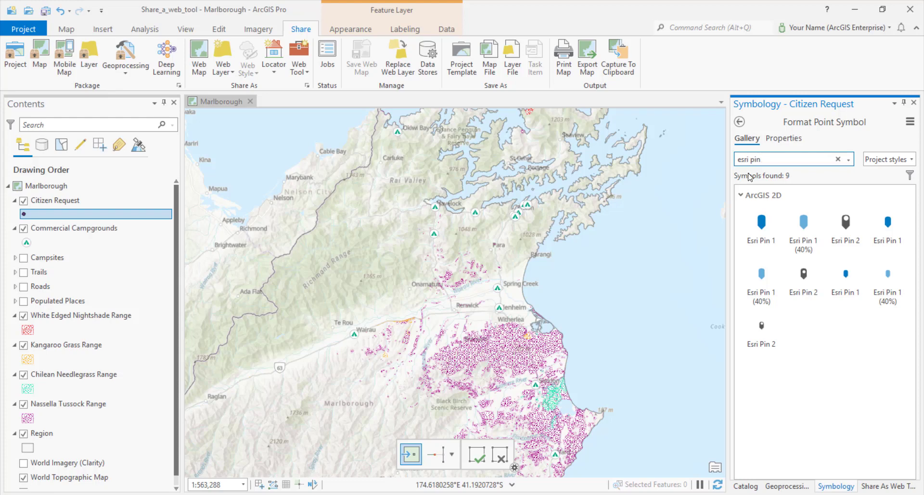
click(762, 224)
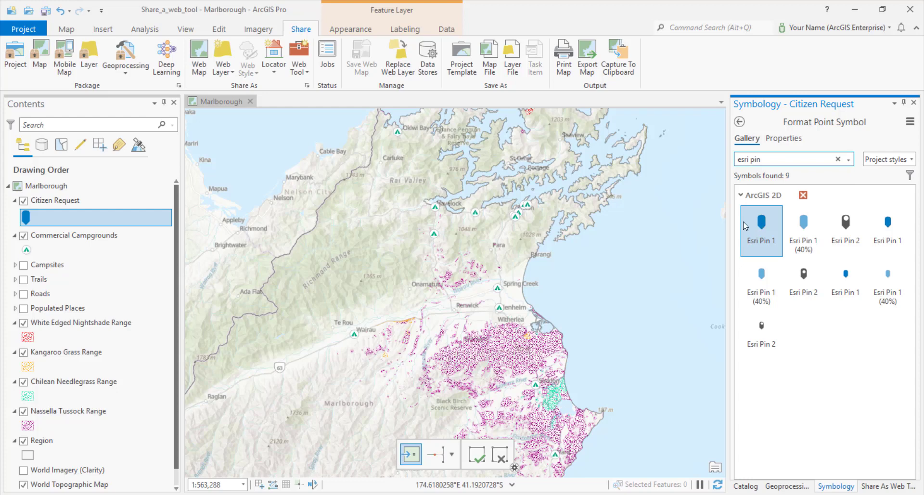
- Locate the intersection of New Zealand State Highway 6 and Rapaura Road in Renwick and place a Citizen Request point on it
click(67, 30)
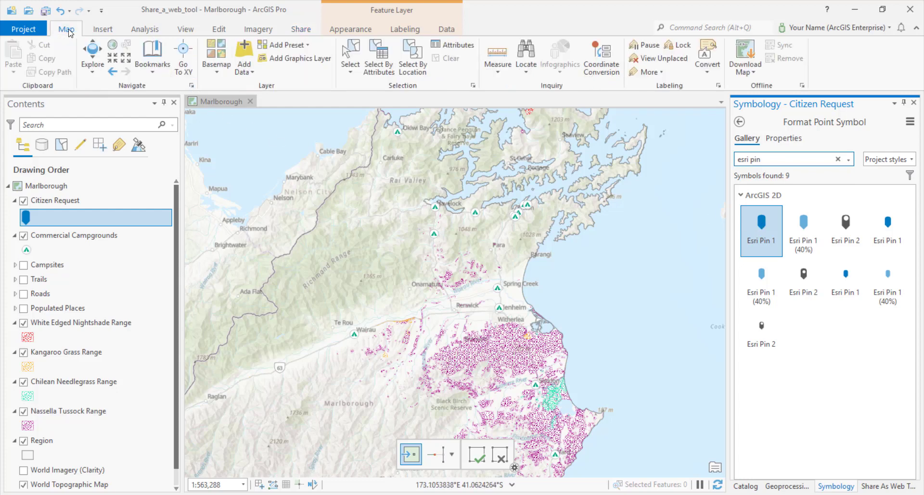
click(532, 53)
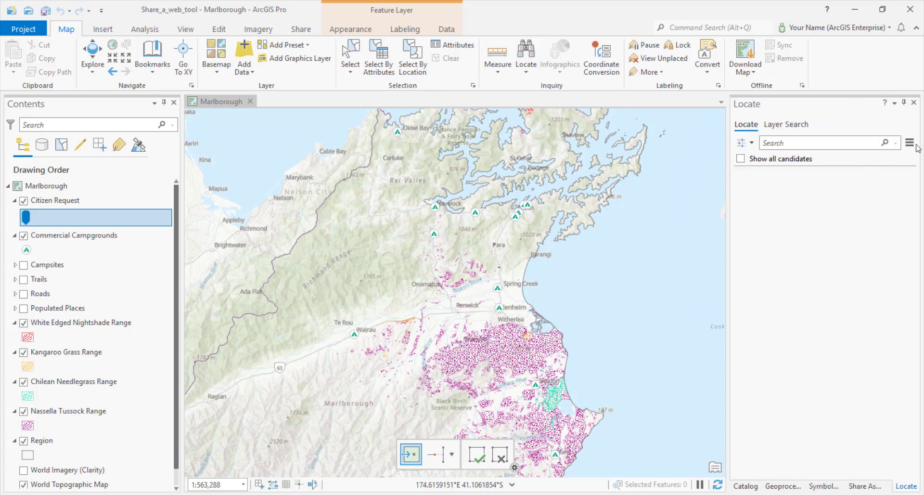
click(781, 146)
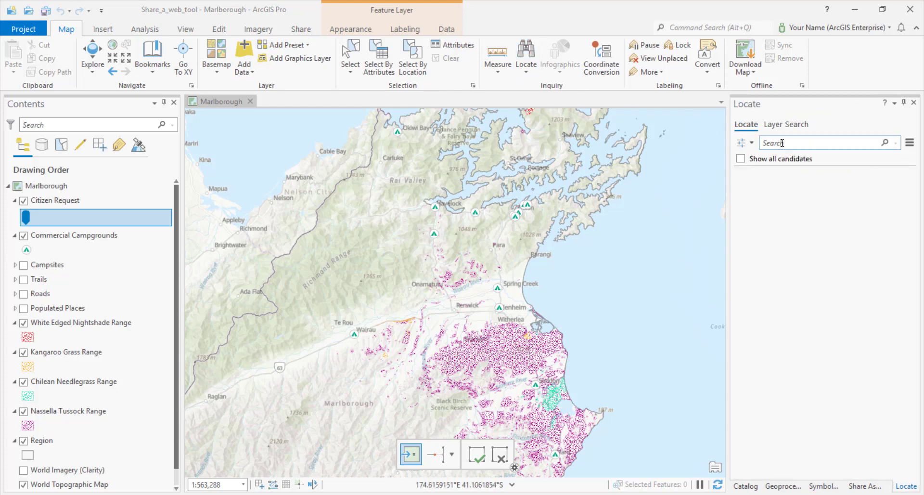
click(782, 143)
key(ctrl+v)
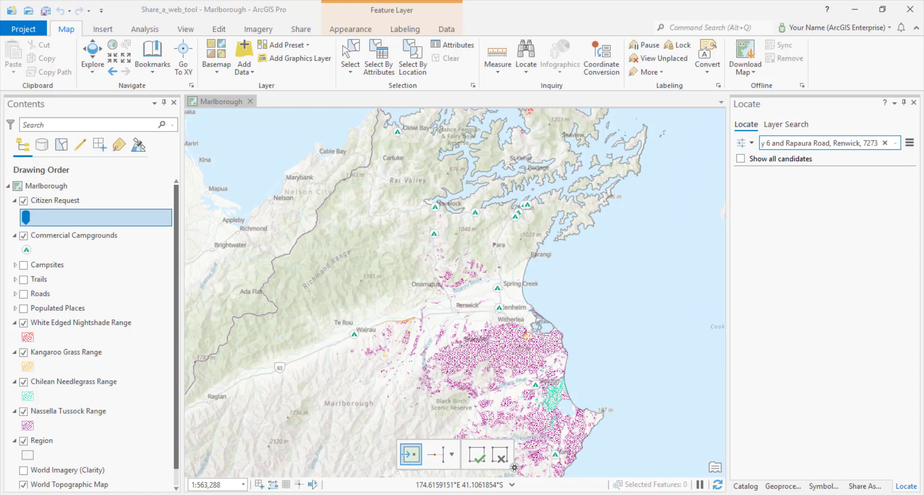
drag(843, 143, 757, 148)
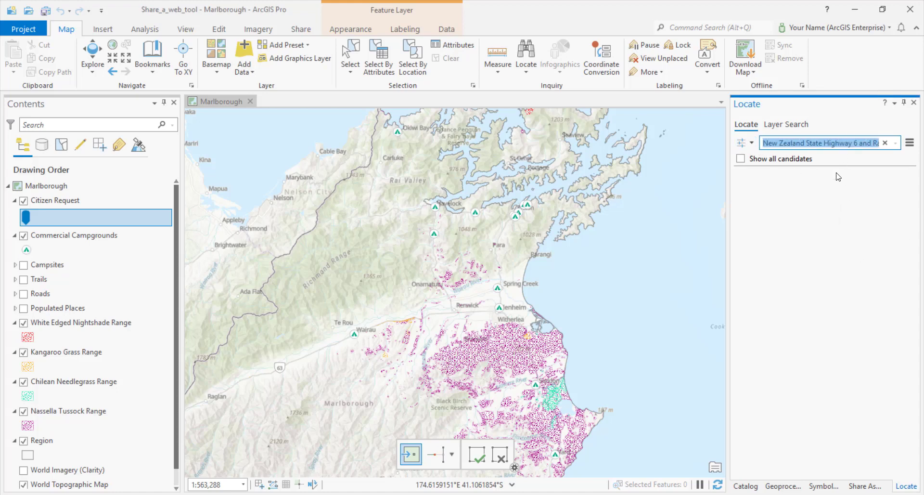
key(Return)
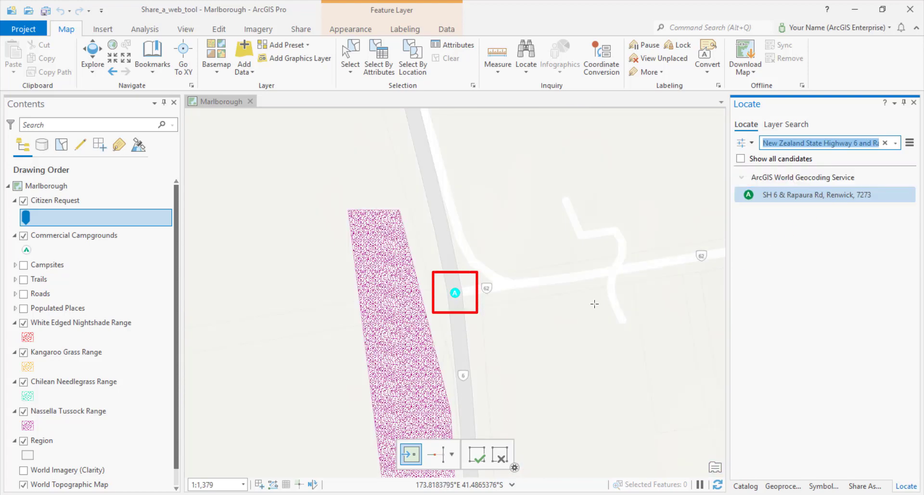
click(455, 292)
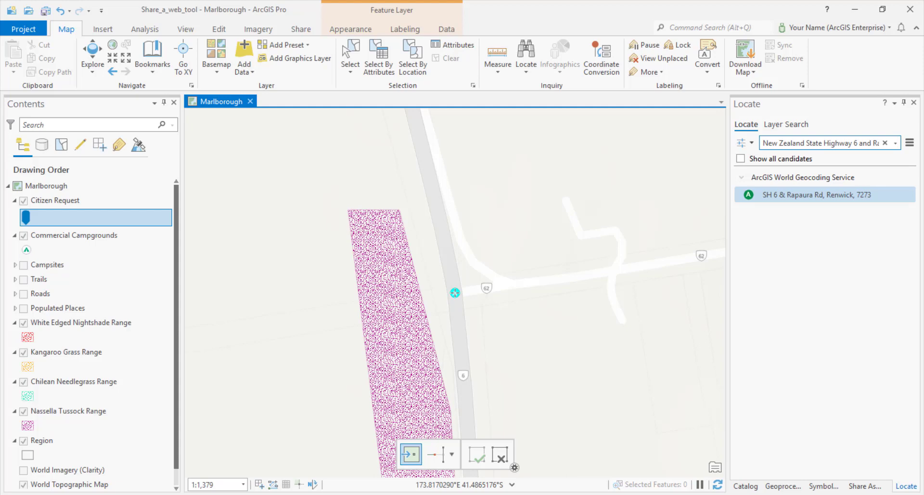
- Place the Citizen Request point at the SH 6 and Rapaura Road intersection, stop adding features, and clear the located address
click(455, 292)
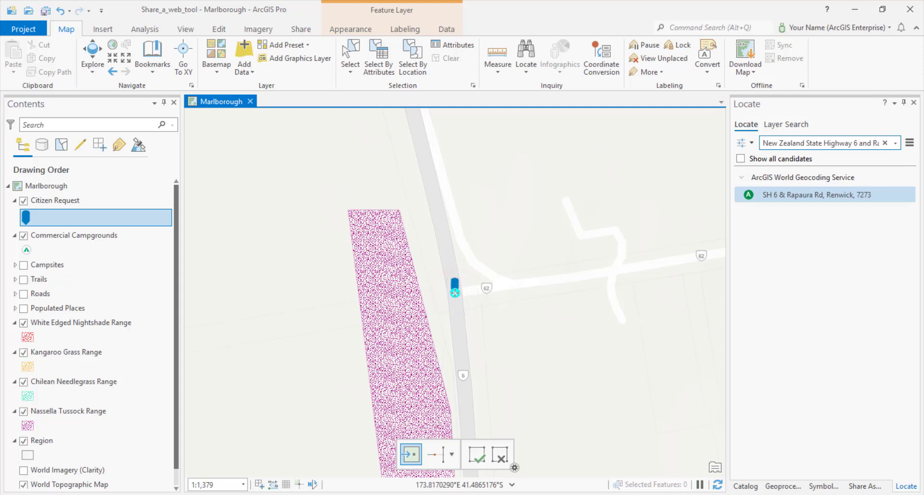
click(93, 53)
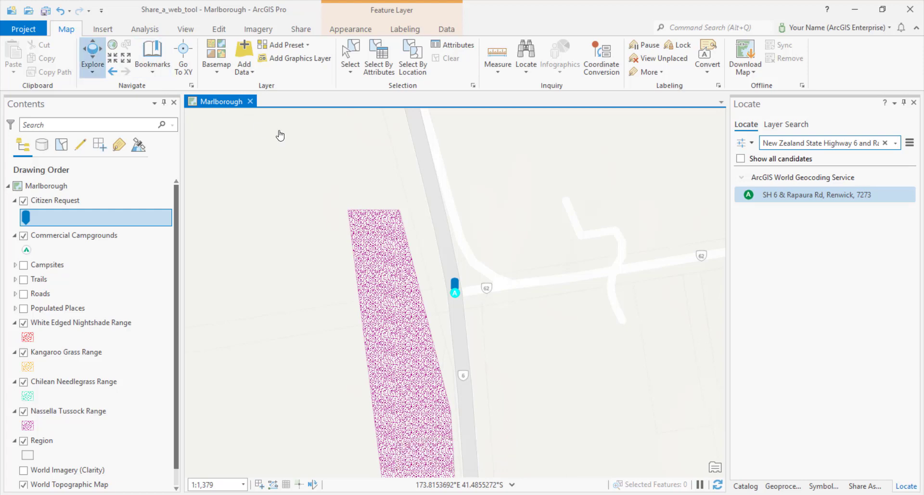
click(885, 143)
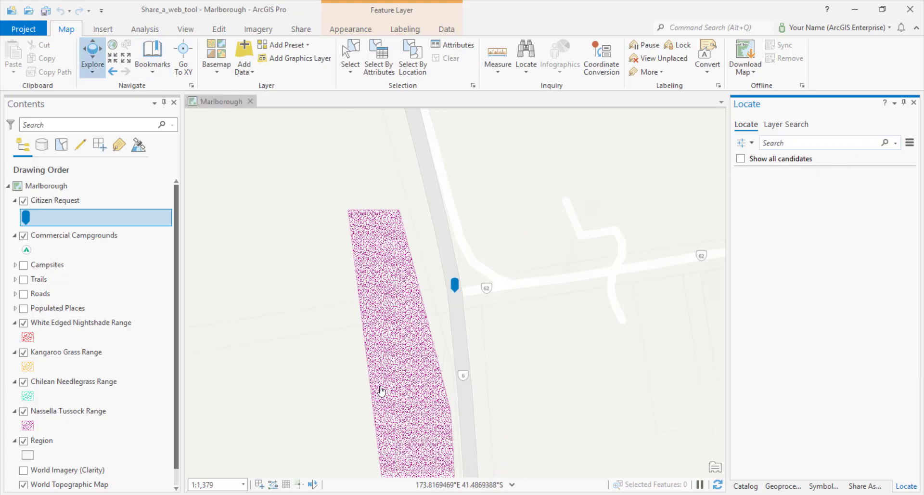
- Set the map scale to 1:10,000 and turn on the World Imagery (Clarity) layer
click(244, 484)
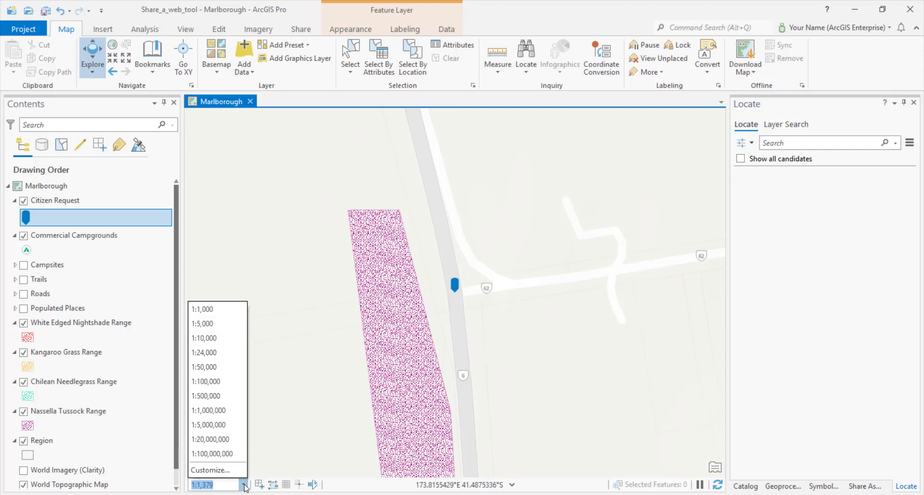
click(215, 340)
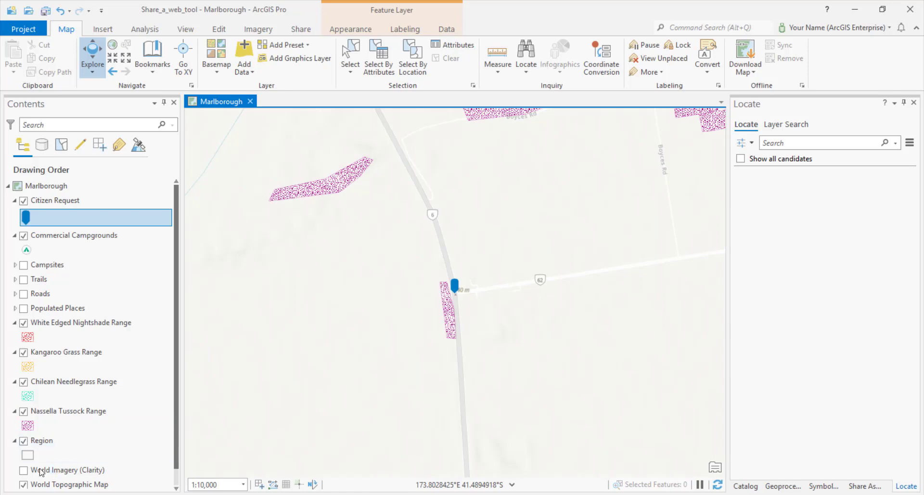
click(24, 471)
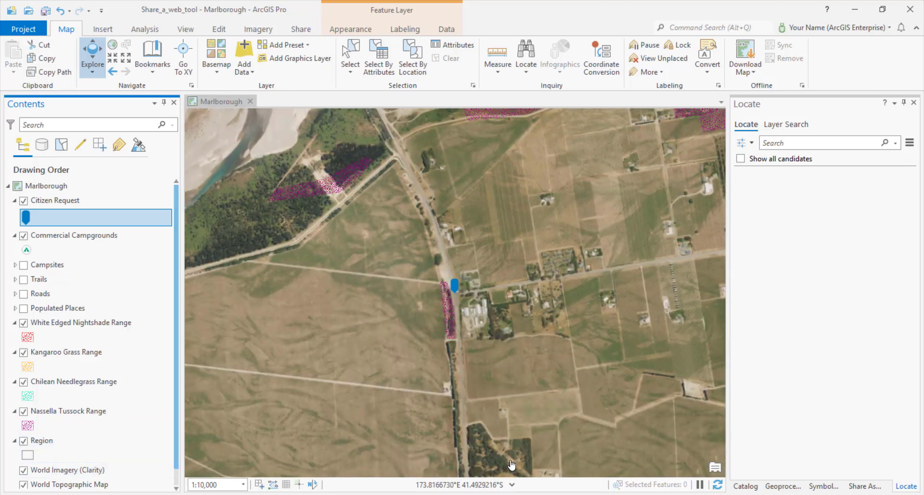
- Run Summarize Invasive Species on Citizen Request with a 1.5 kilometer buffer and Nassella Tussock Range, and inspect the Invasive Grass Summary buffer's attributes
click(782, 487)
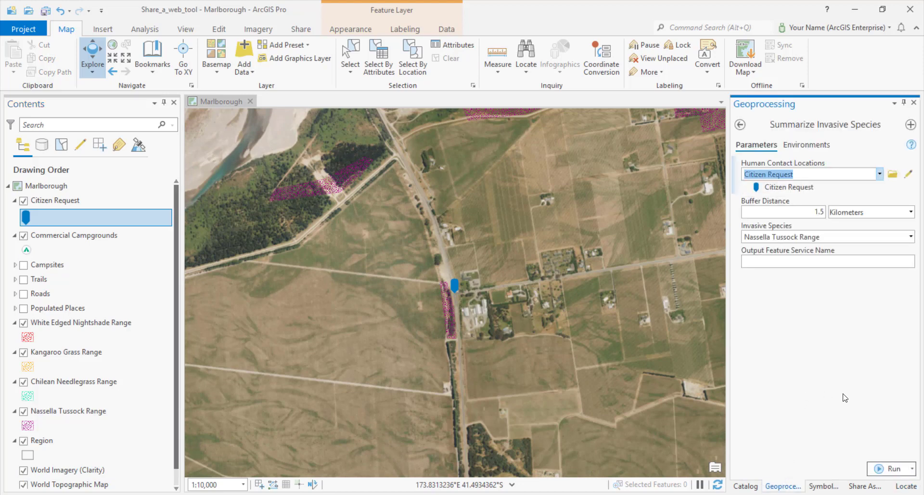
click(886, 469)
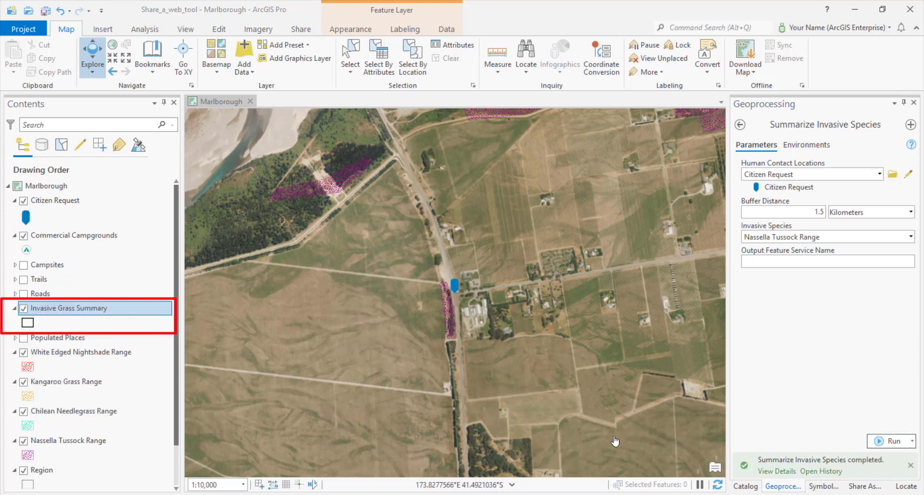
right_click(128, 312)
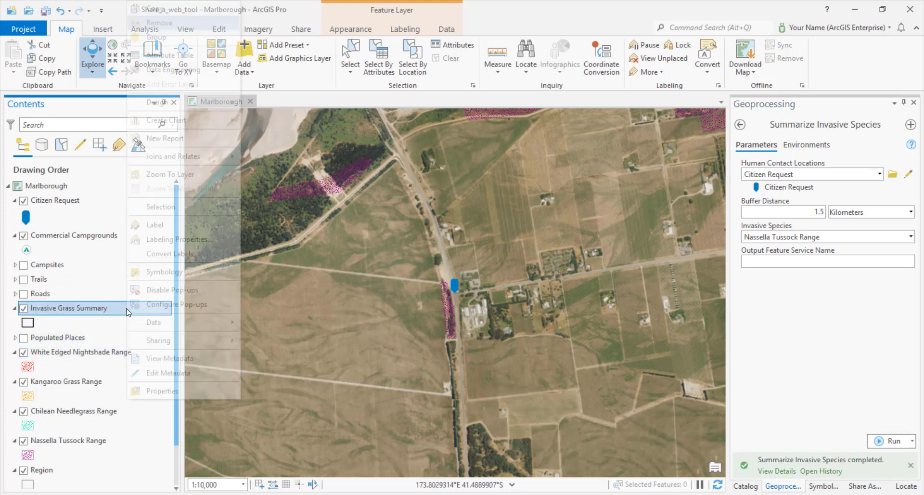
click(175, 176)
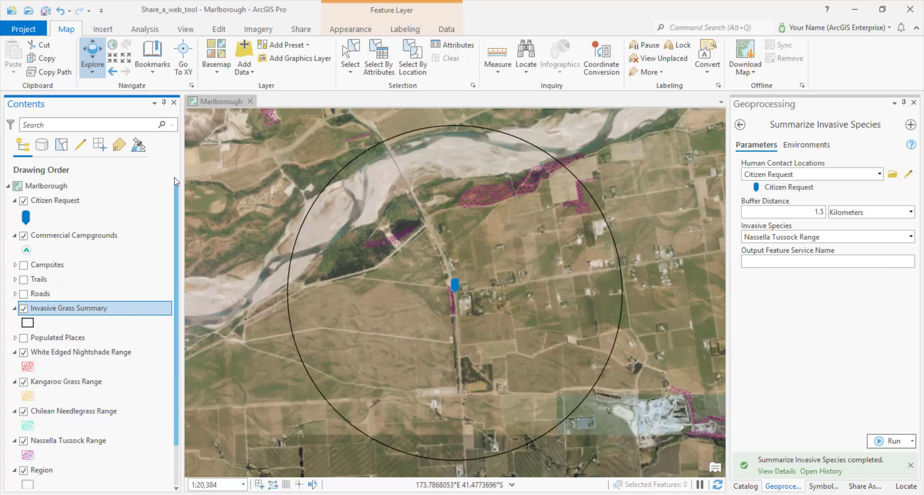
click(433, 321)
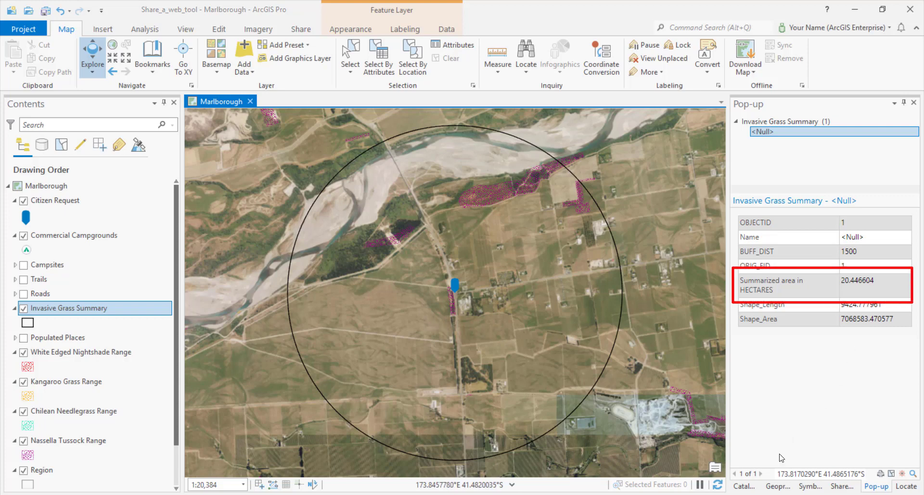
- Examine the contents of the project's model_output.gdb database for the tool's output feature class
click(740, 487)
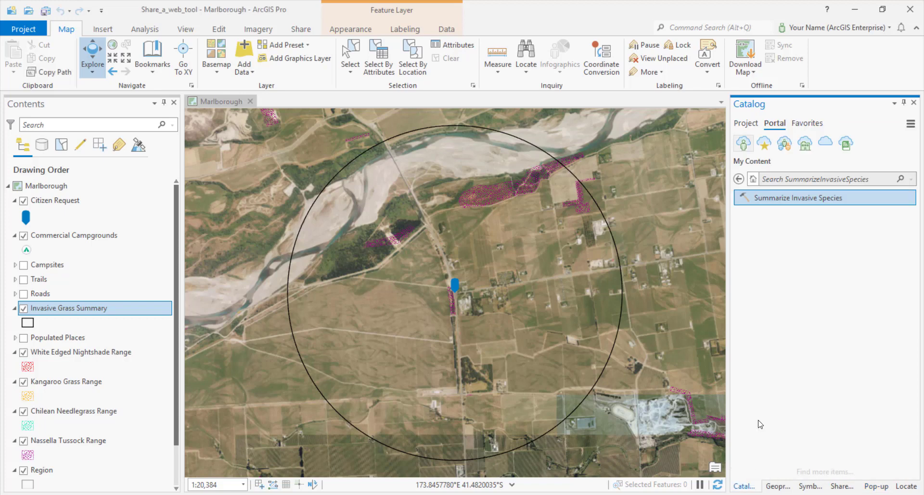
click(746, 124)
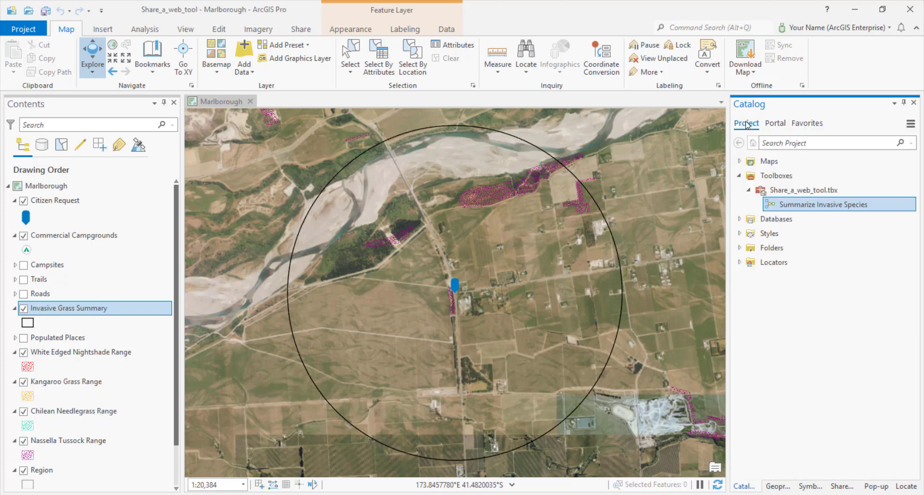
click(739, 219)
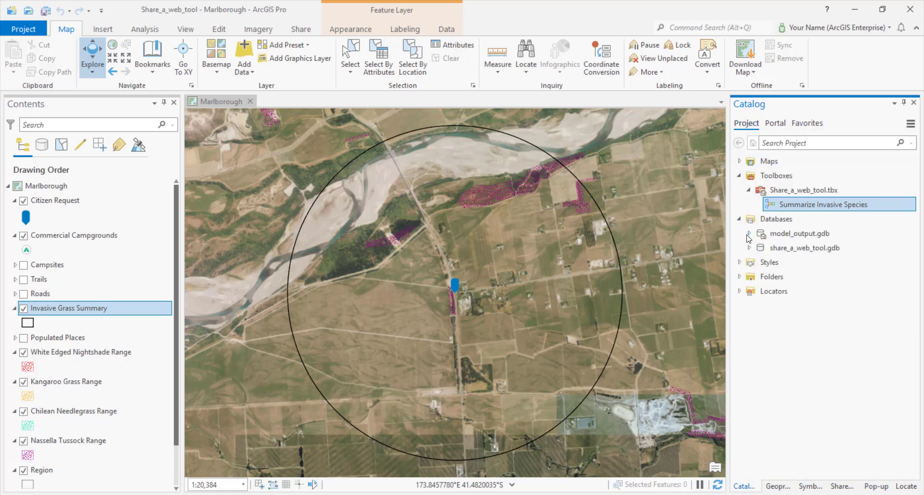
click(749, 234)
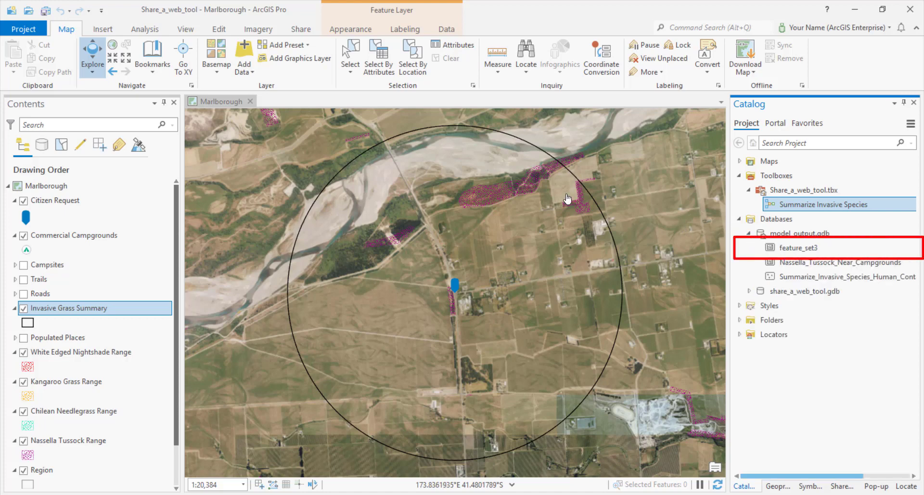
- Open the geoprocessing history to review the Summarize Invasive Species runs and save the project
click(144, 31)
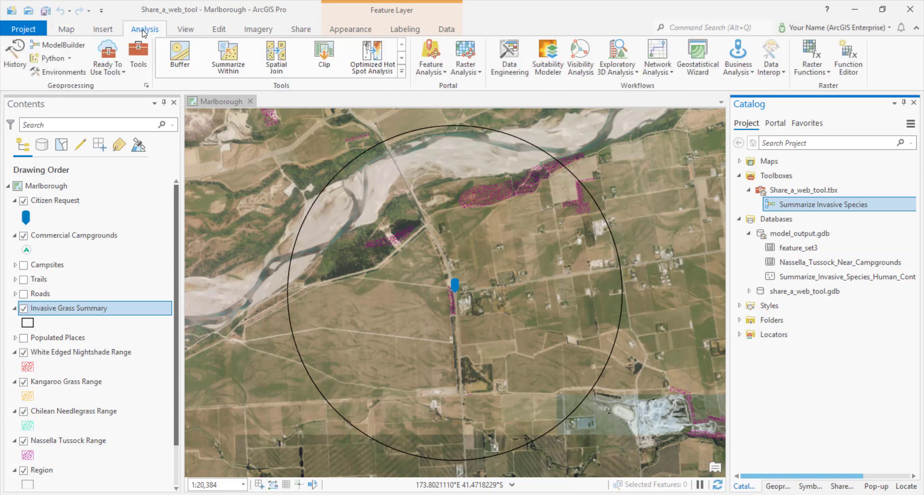
click(12, 50)
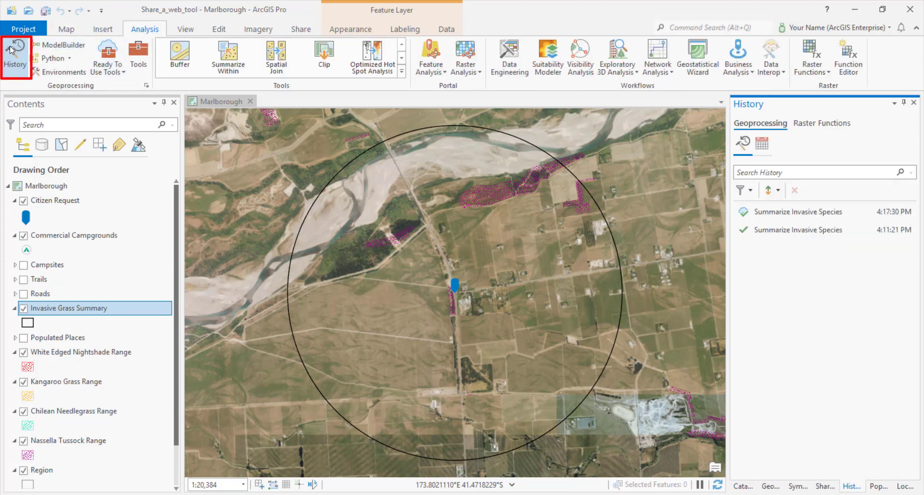
click(46, 11)
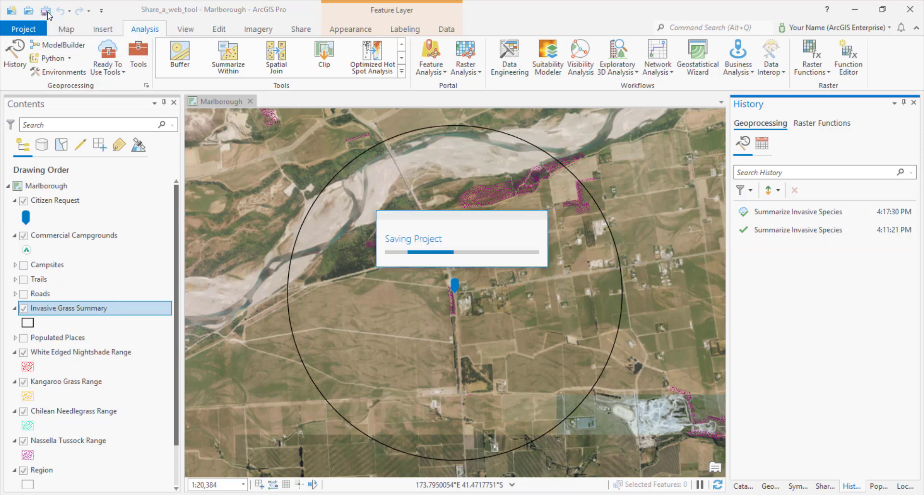